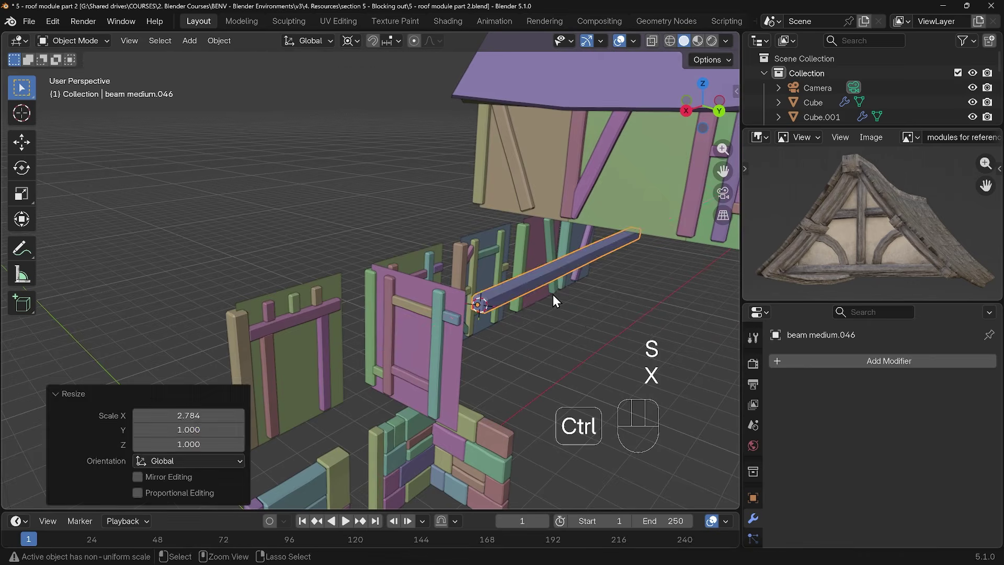
Rotate the medium beam 90° about Z, then stretch it along Y from a 3D cursor placed at its free end.
type("rz90")
key("Return")
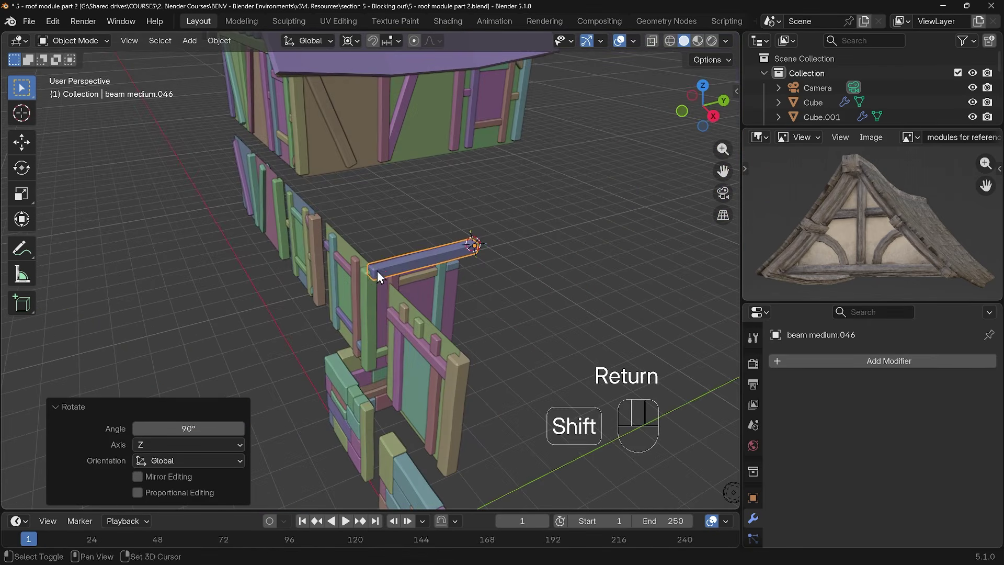
right_click(372, 270, "shift")
key("s")
key("x")
right_click(415, 252)
key("s")
key("y")
left_click(532, 212)
middle_click_drag(533, 217, 526, 272)
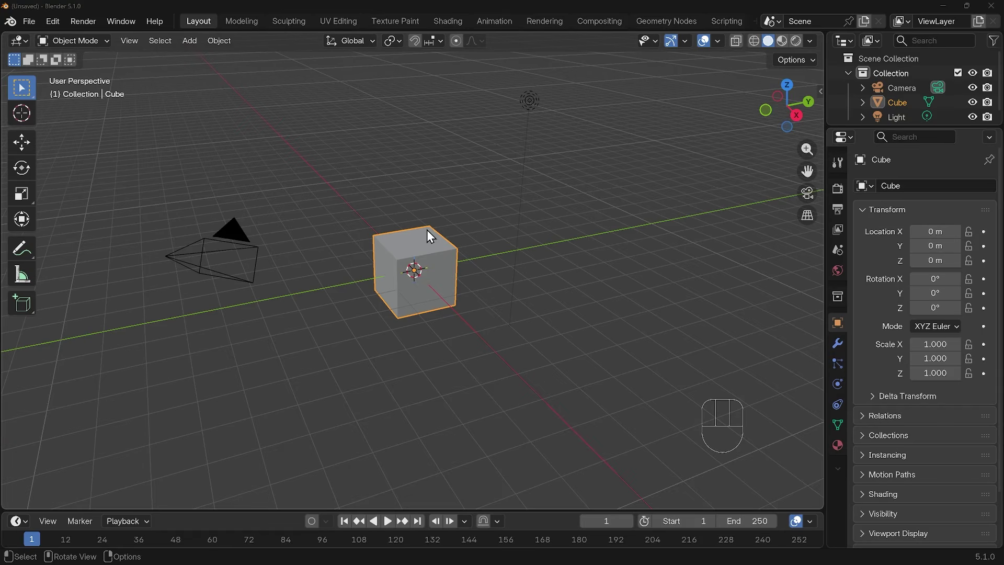
Add a monkey mesh and move it about 3.09 m along X, beside the default cube.
middle_click_drag(439, 250, 547, 325)
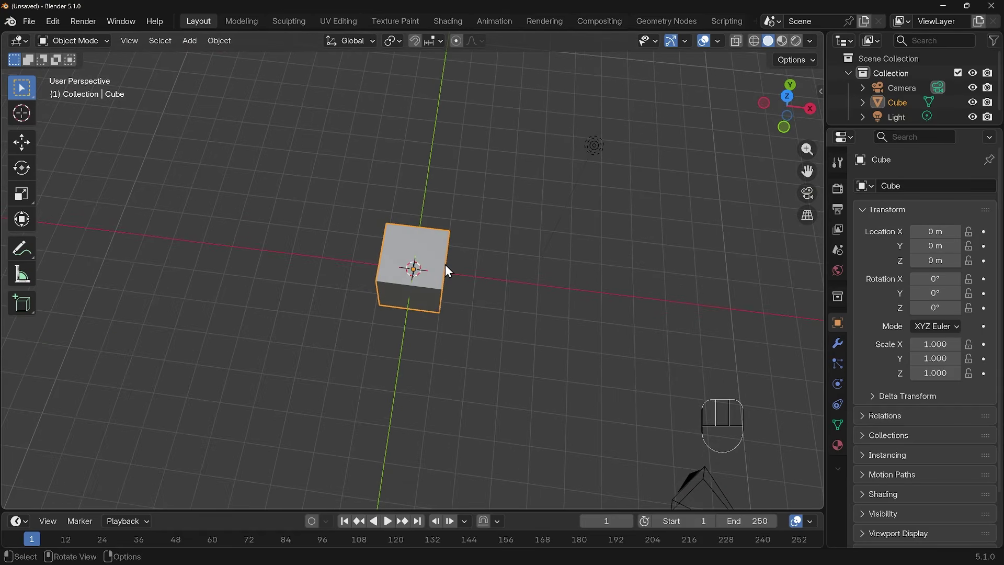
key("shift+a")
mouse_move(446, 266)
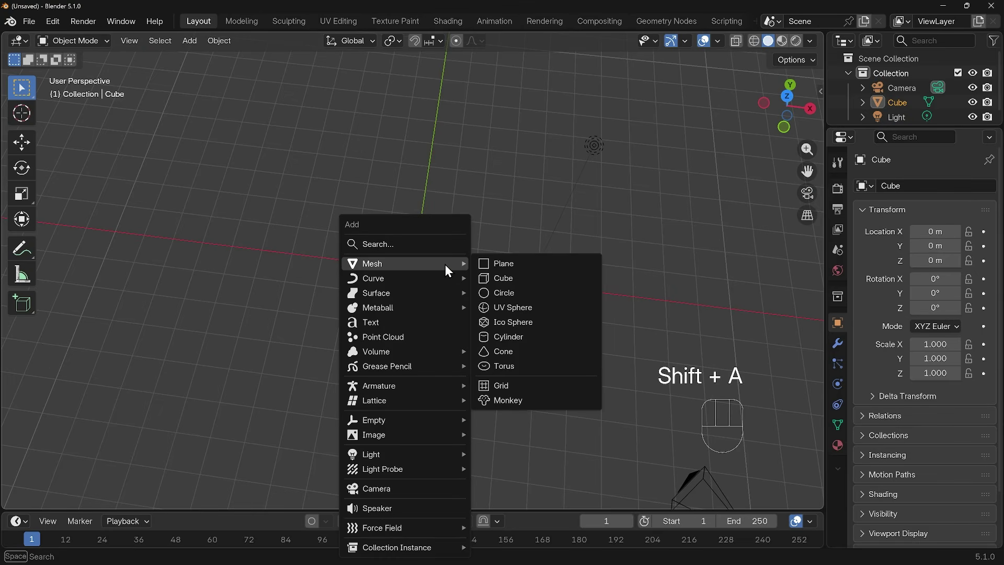
left_click(191, 41)
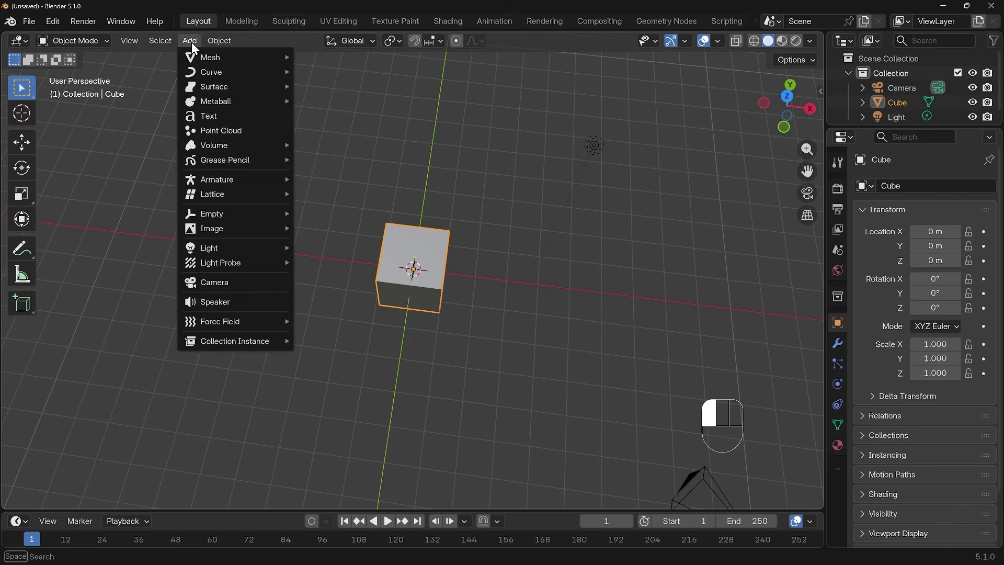
mouse_move(201, 59)
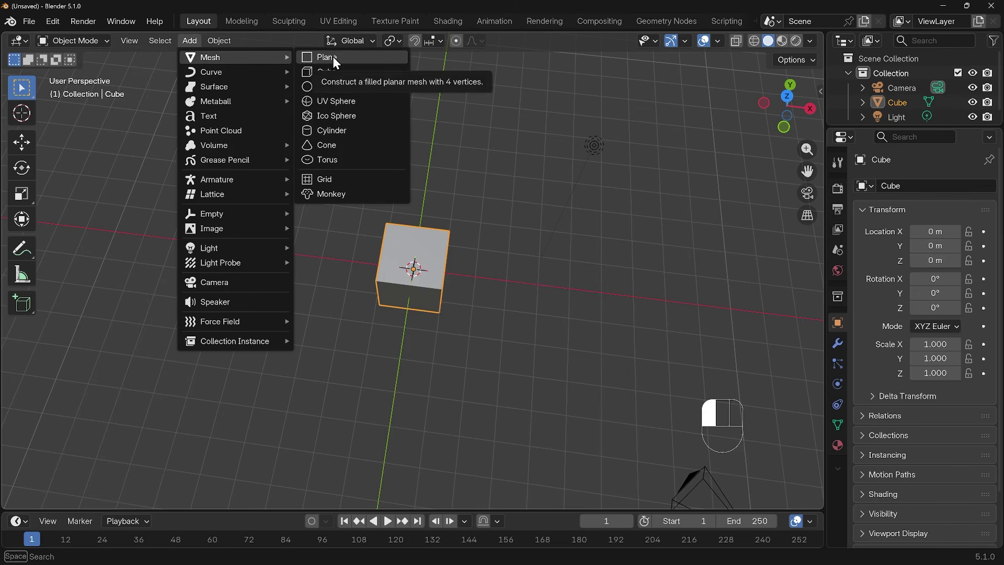
left_click(325, 194)
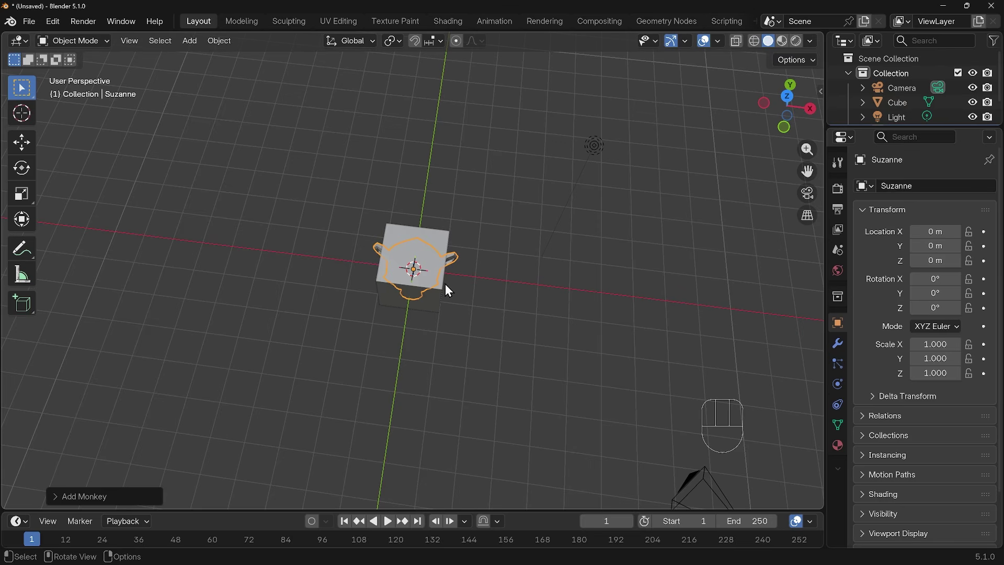
key("g")
key("x")
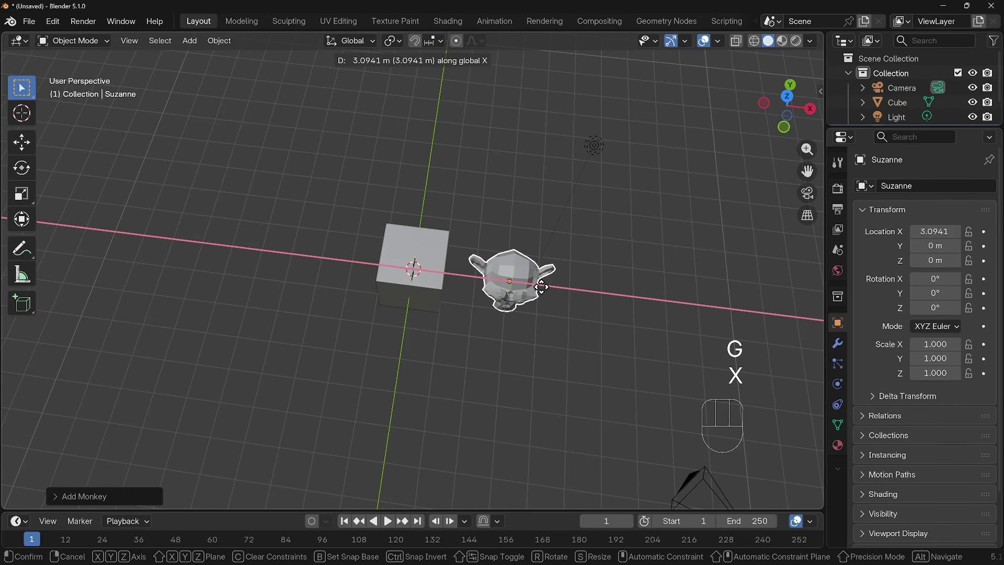
left_click(541, 287)
Add a cylinder mesh and move it along X to about -3.34 m, on the cube's other side.
key("shift+a")
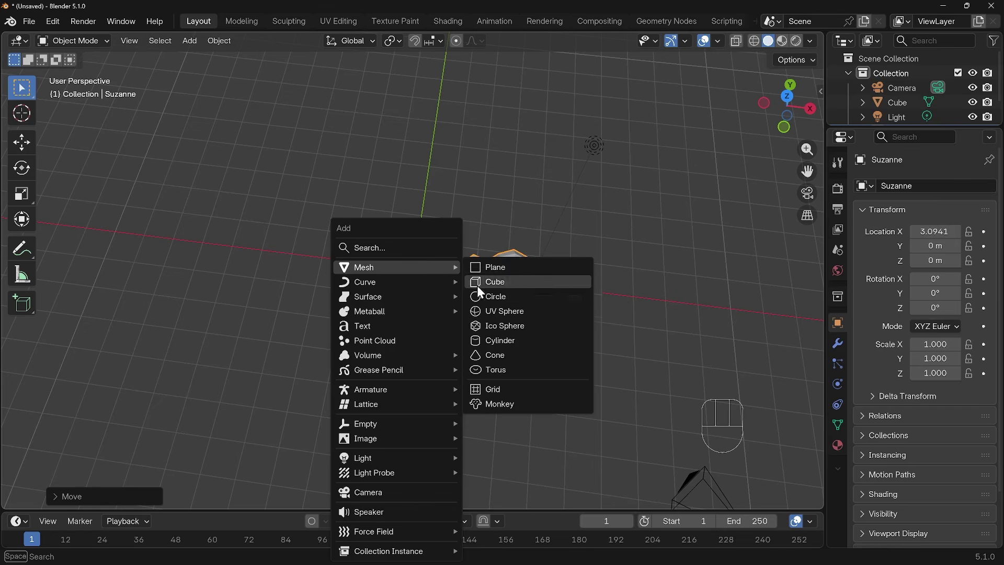
left_click(489, 341)
key("g")
key("x")
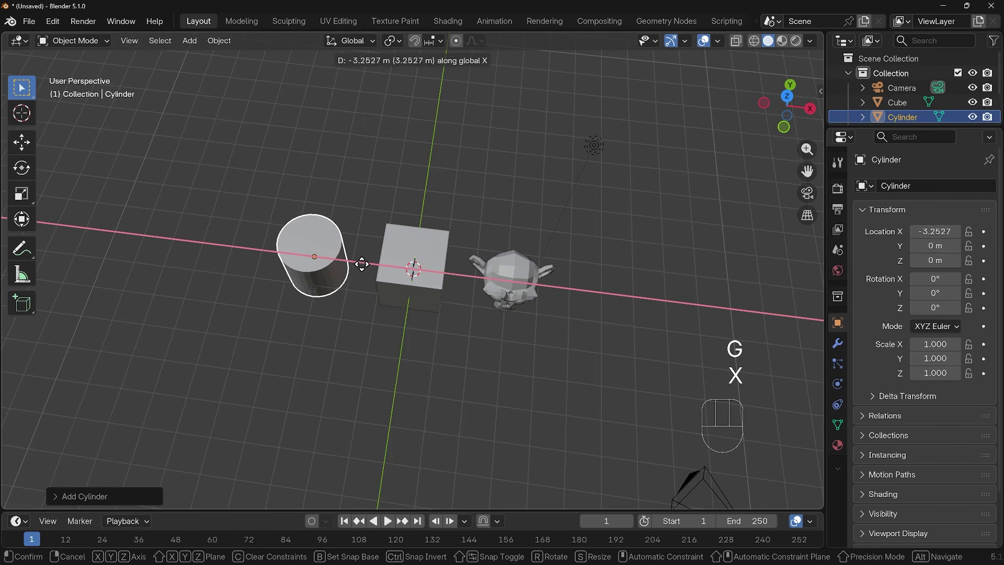
left_click(360, 264)
Move the light about 2.36 m along X, away from the meshes.
left_click(597, 149)
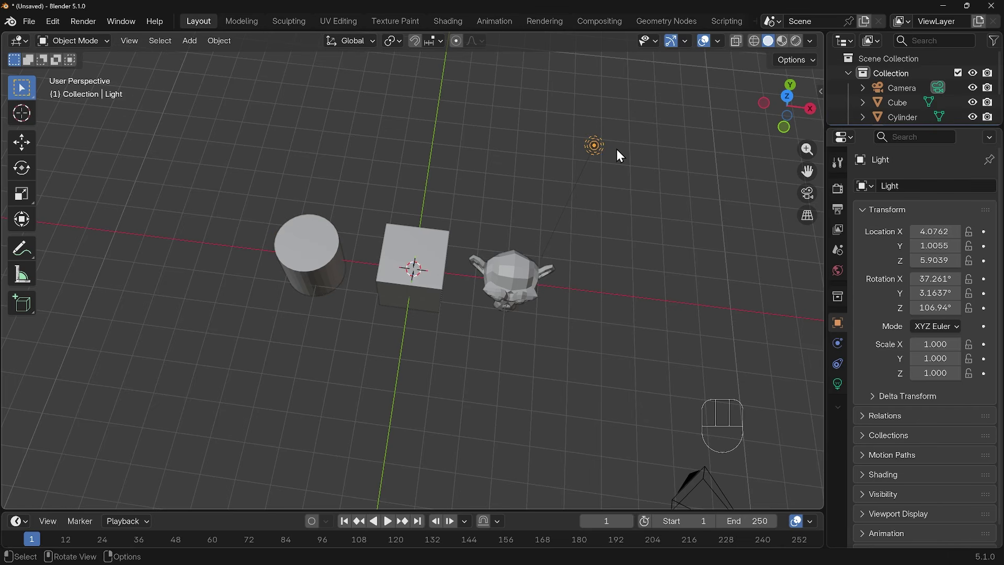
key("g")
key("x")
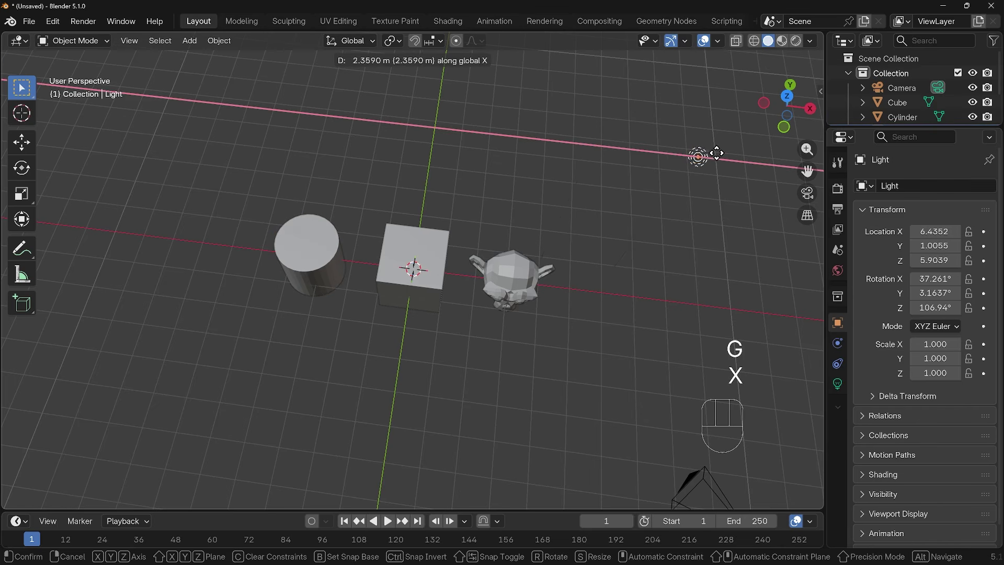
left_click(702, 156)
middle_click_drag(544, 281, 532, 225)
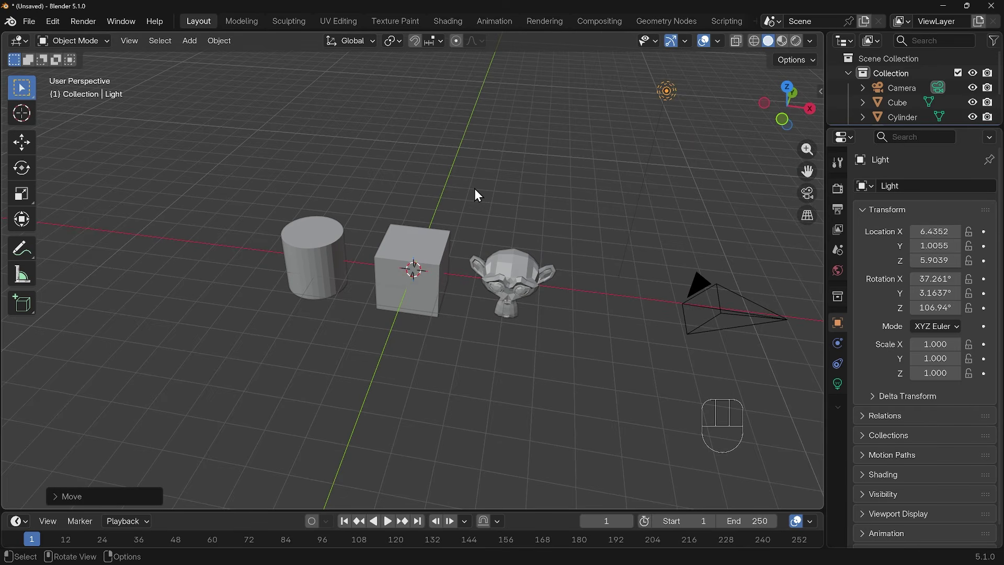
Review the transform pivot point choices and choose Median Point.
left_click(396, 44)
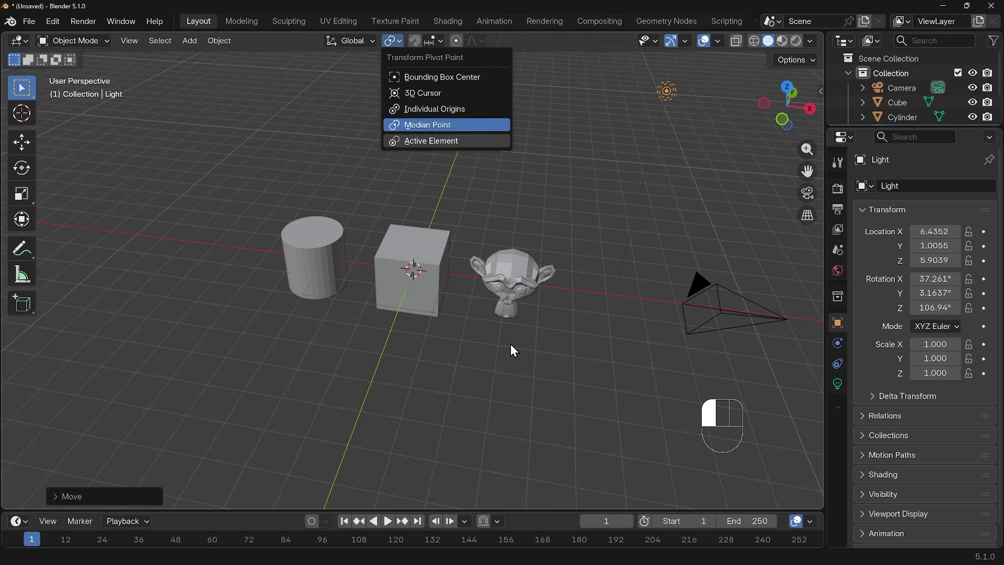
left_click(567, 323)
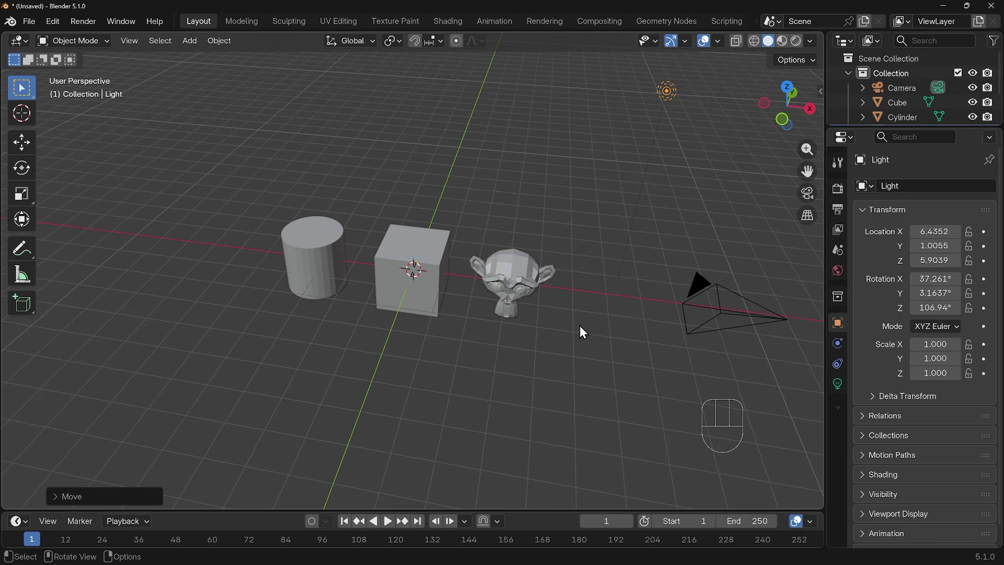
key("period")
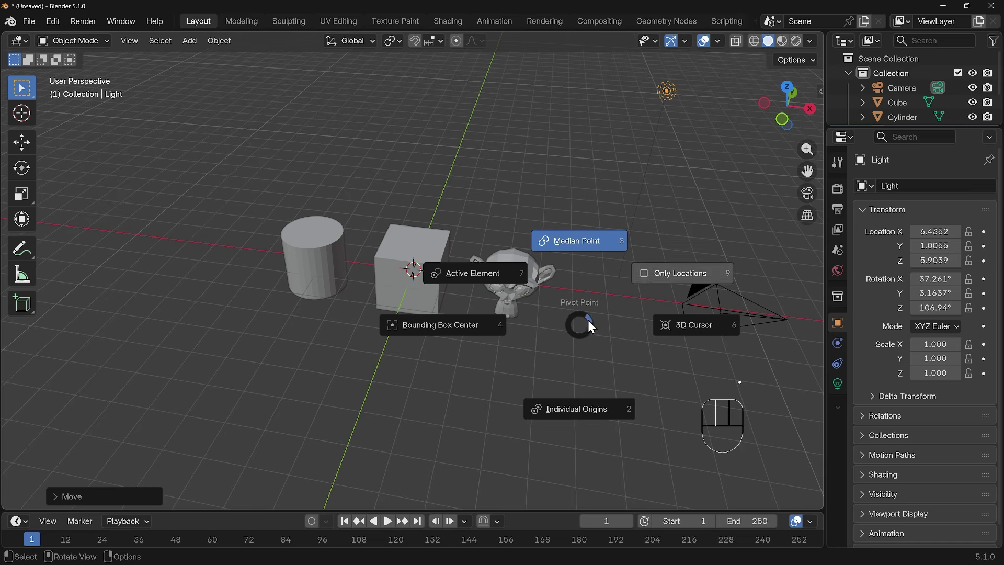
left_click(581, 248)
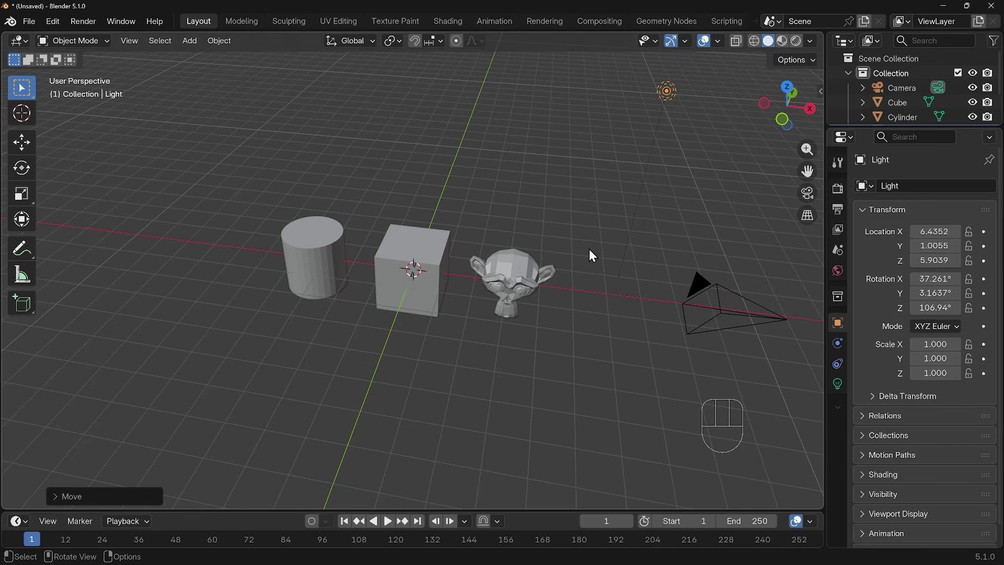
Move the cylinder farther from the cube along X, to an X location of about -7.65 m.
left_click(304, 271)
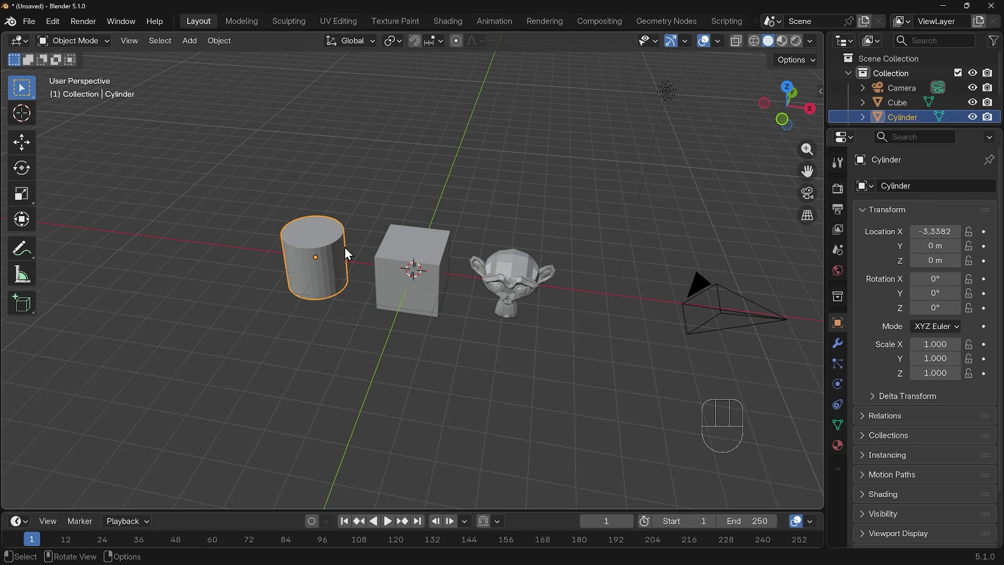
key("g")
key("x")
left_click(230, 232)
Select the cylinder, cube and monkey together and try rotating them about the median point in top view.
left_click_drag(151, 149, 529, 405)
middle_click_drag(528, 406, 501, 357)
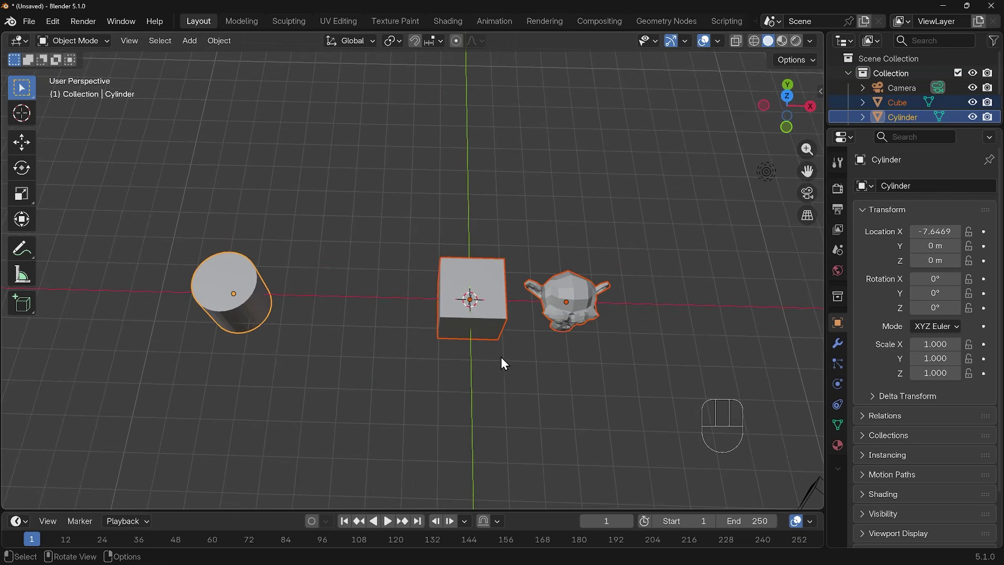
key("KP_7")
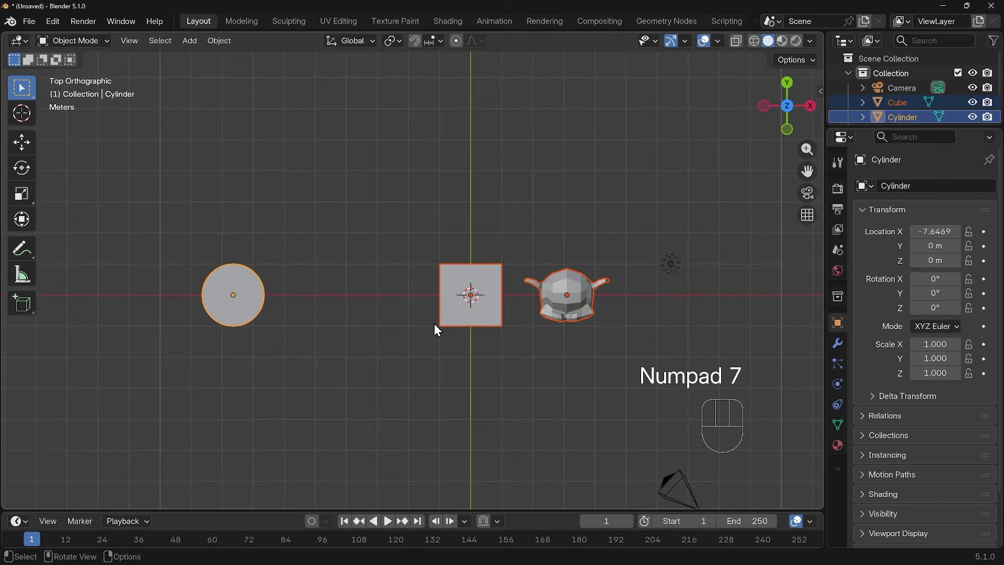
key("r")
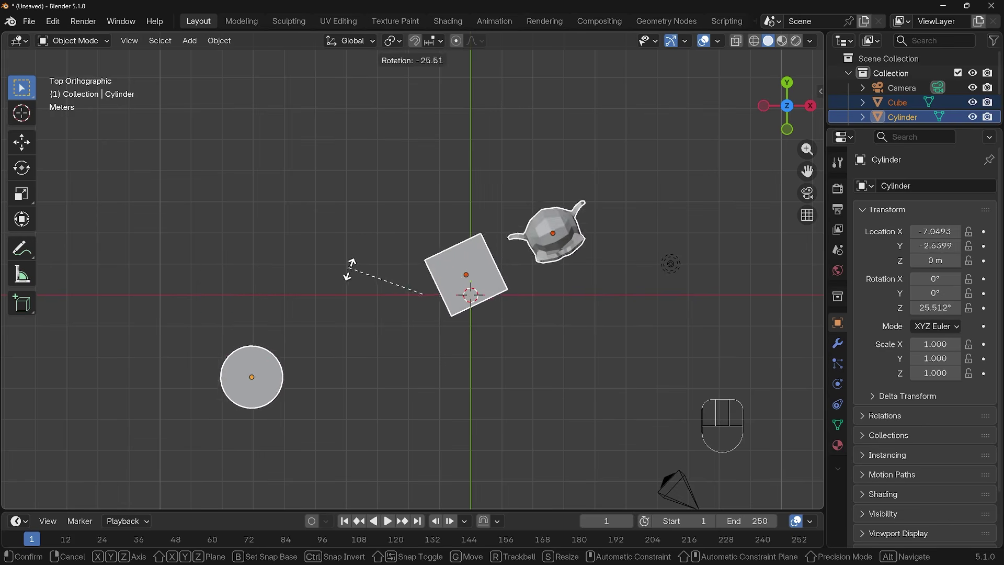
right_click(358, 233)
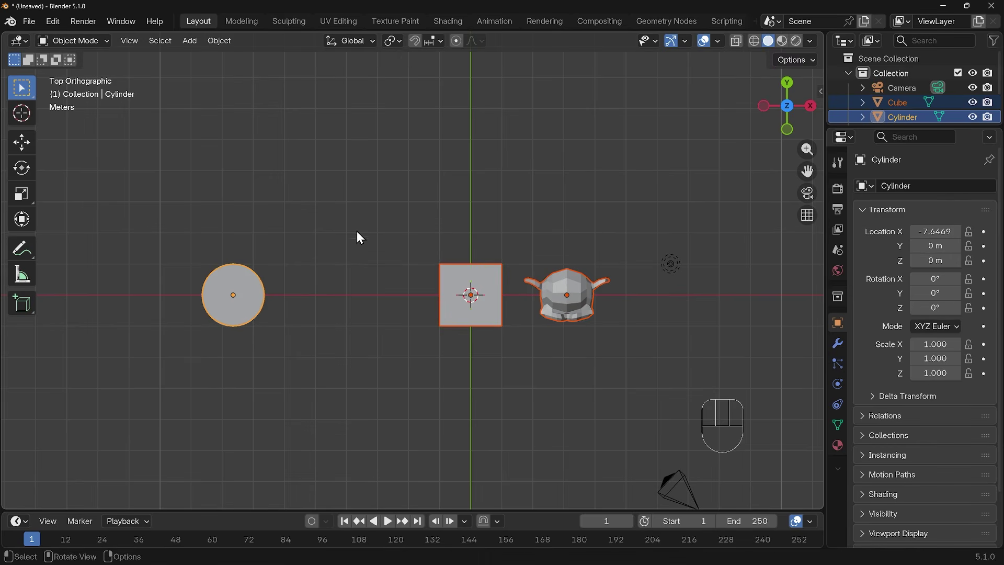
Set the transform pivot point to Bounding Box Center and try rotating the three selected meshes.
left_click(393, 41)
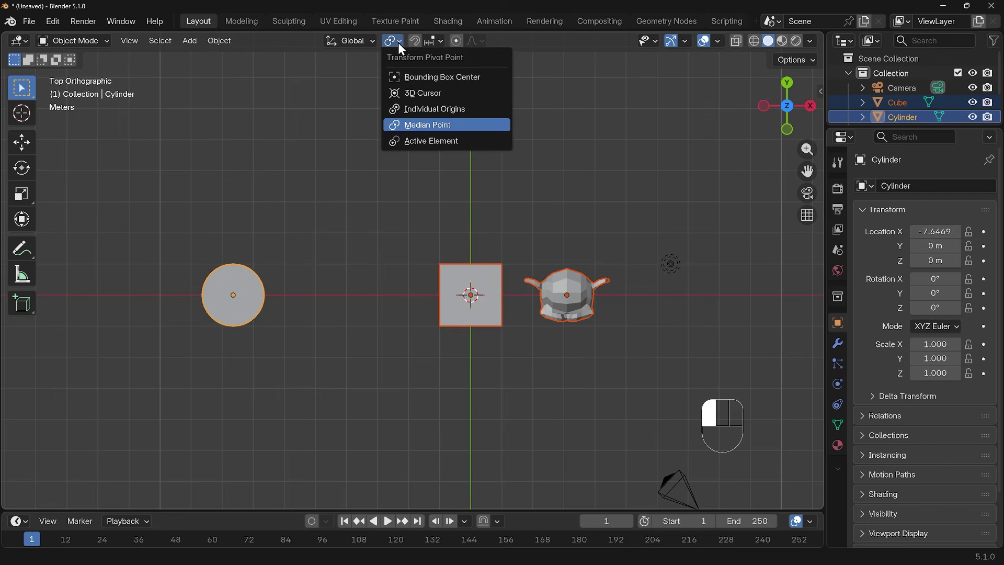
left_click(418, 78)
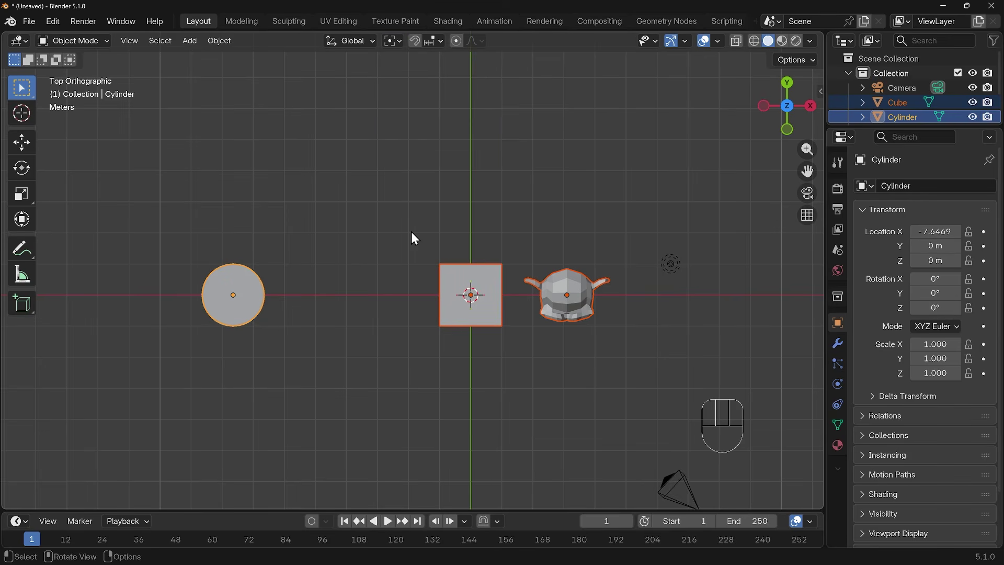
key("r")
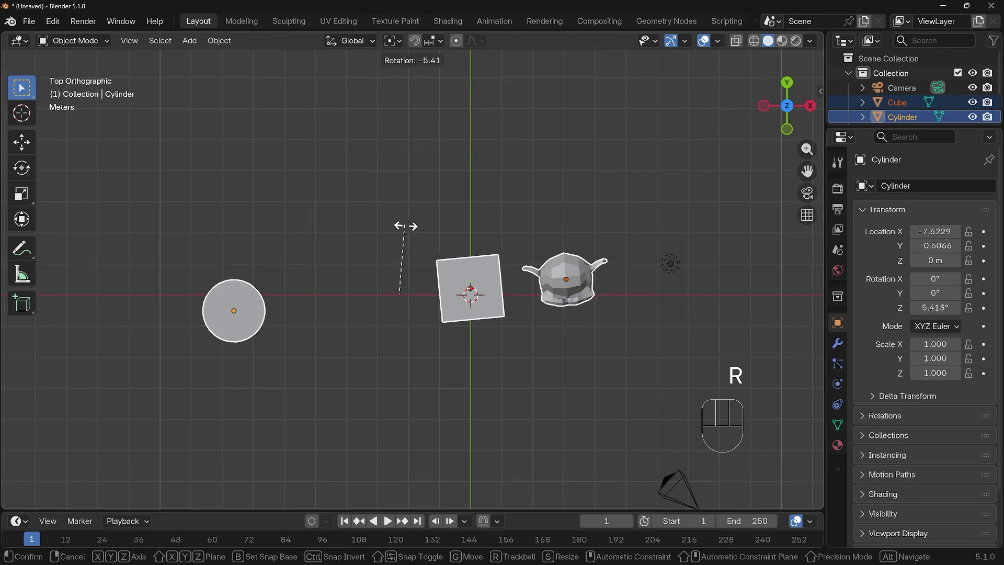
right_click(348, 262)
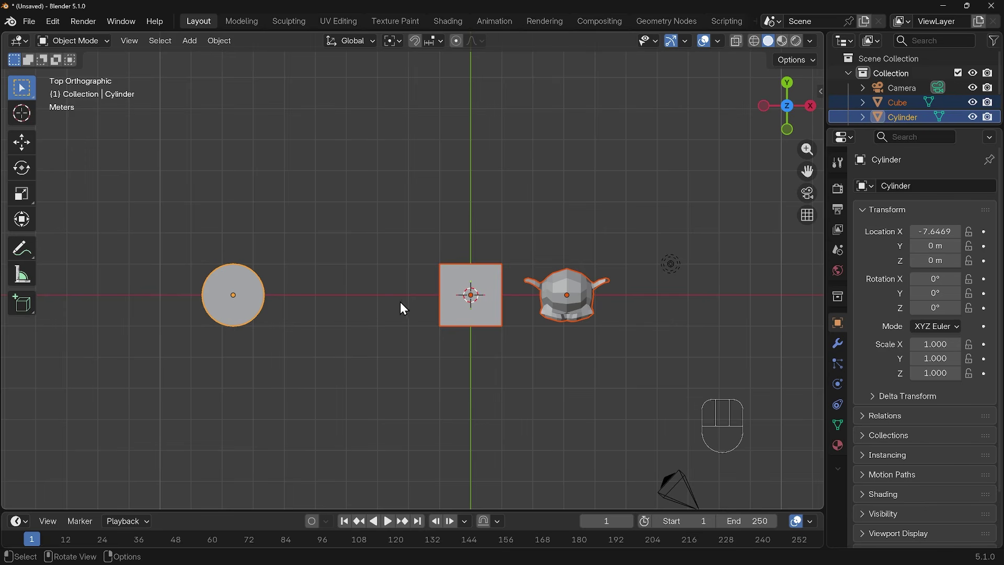
Try scaling and moving the three selected meshes with the Bounding Box Center pivot.
left_click(392, 41)
key("s")
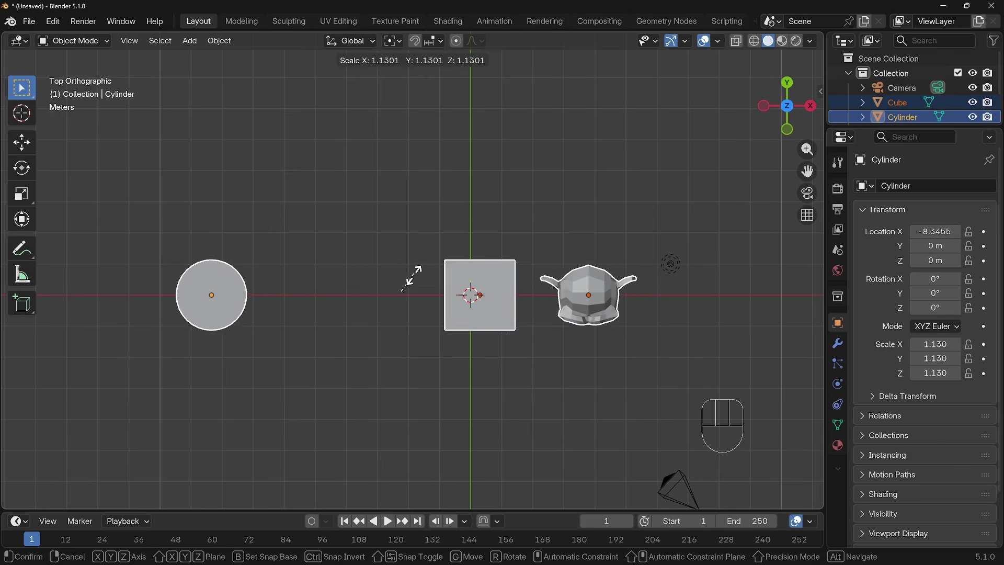
right_click(414, 273)
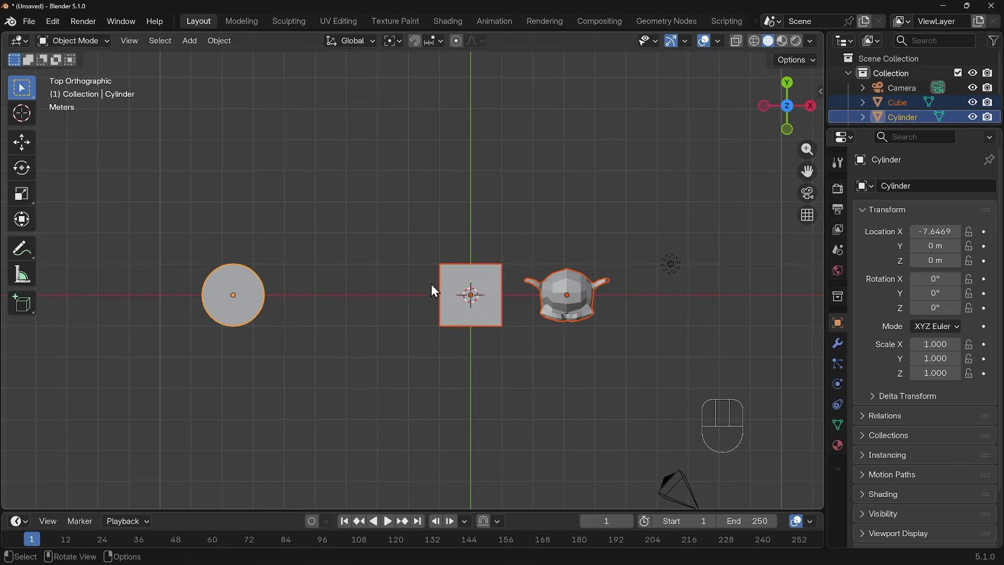
key("g")
right_click(407, 273)
Deselect everything and reselect the cylinder, cube and monkey in that order, making the monkey the active object.
left_click(397, 42)
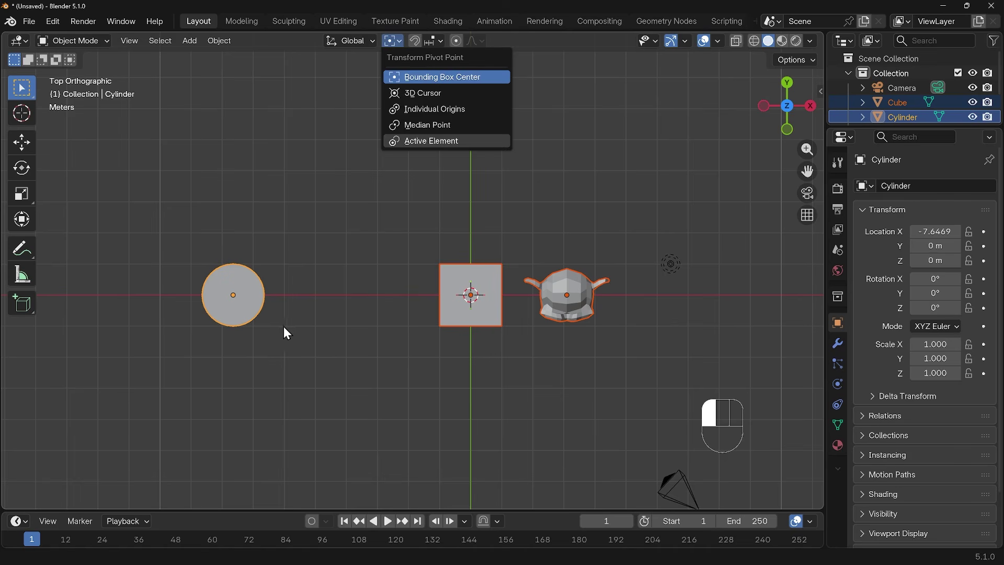
left_click(253, 310)
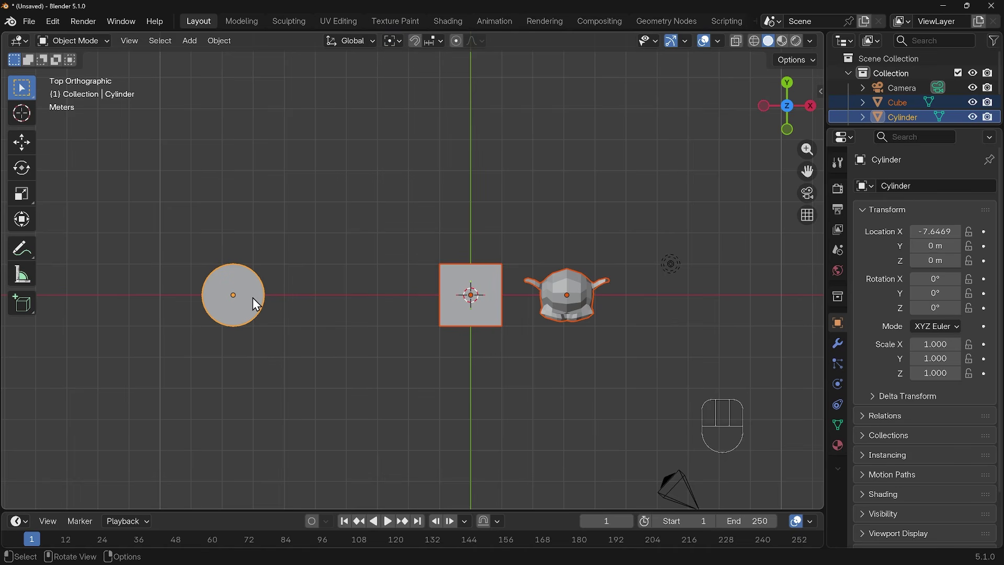
key("alt+a")
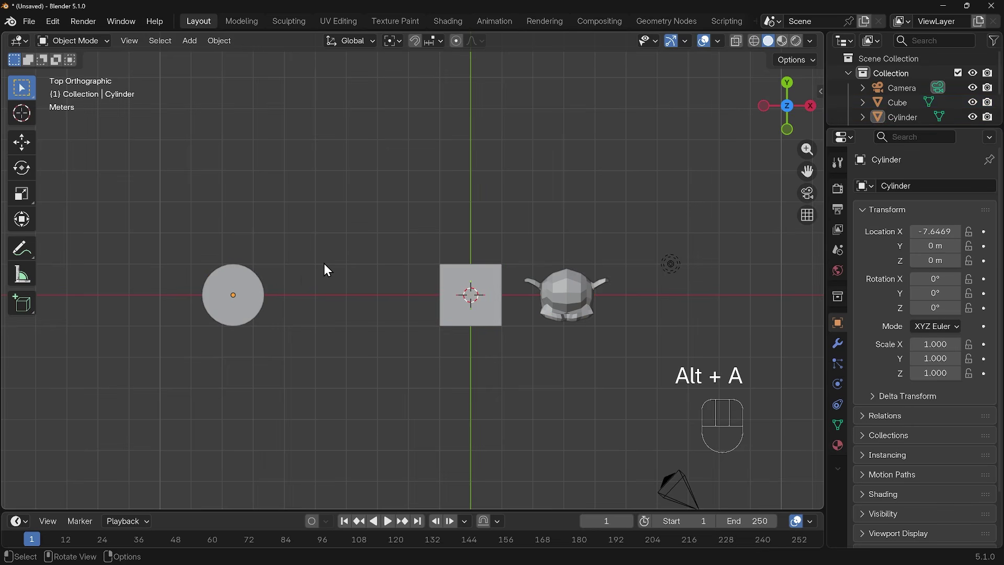
left_click(244, 277)
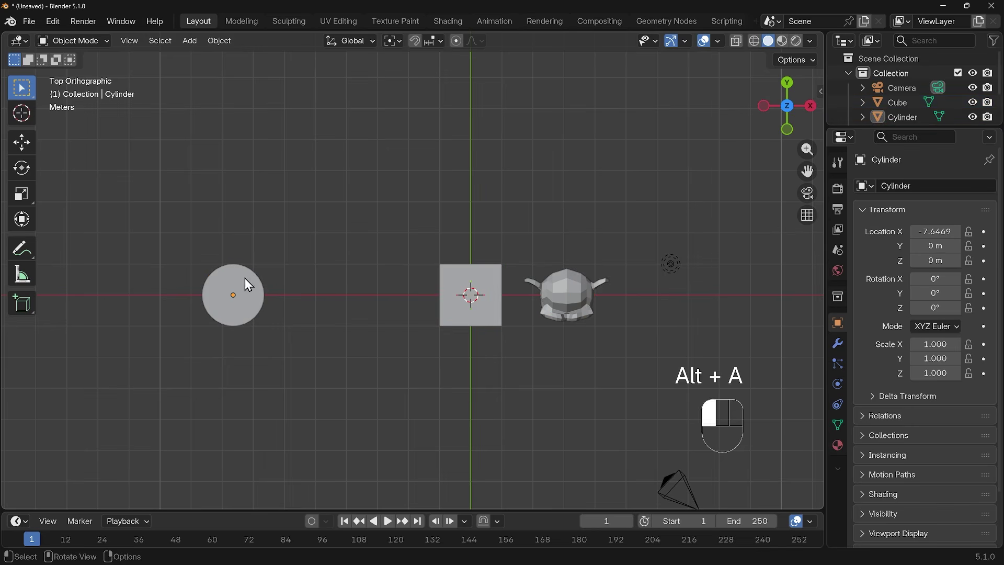
left_click(451, 273, "shift")
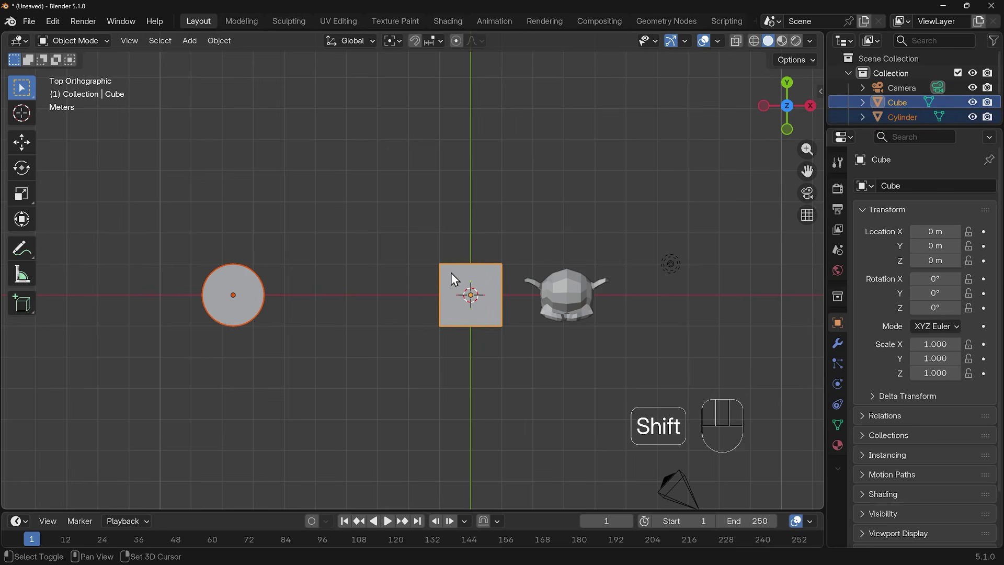
left_click(572, 291, "shift")
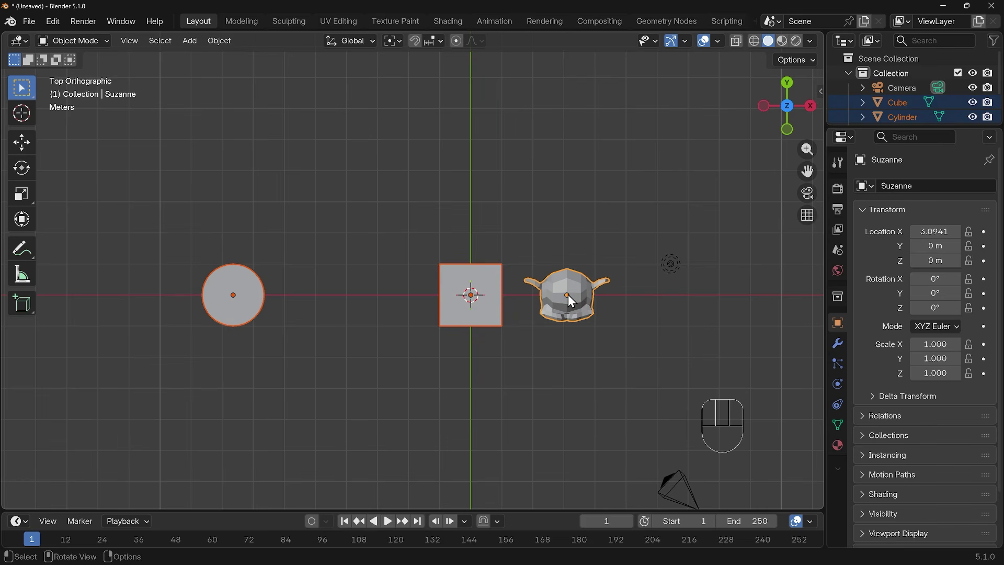
Set the transform pivot point to Active Element and try rotating the three selected meshes around the monkey.
key("r")
left_click(395, 41)
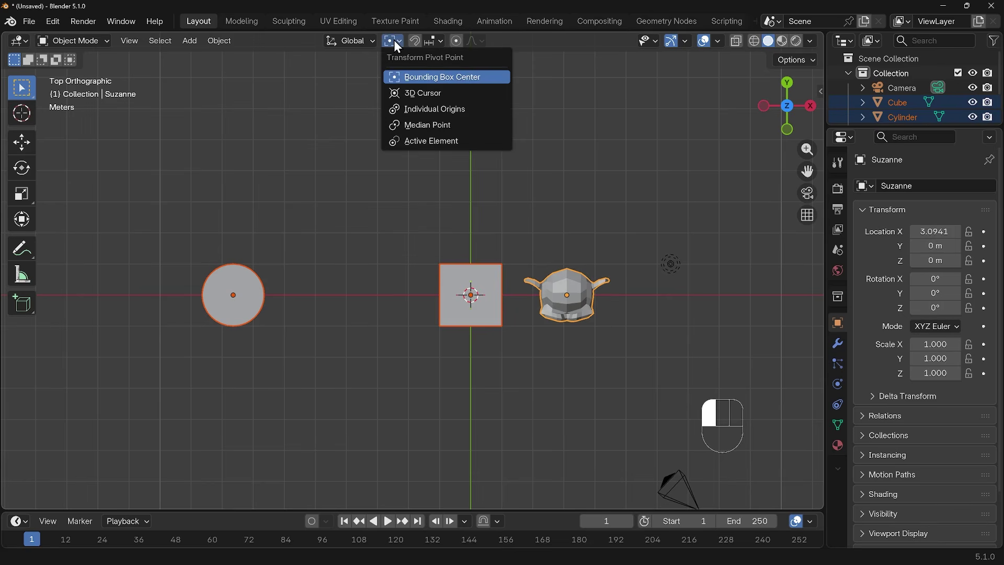
left_click(418, 140)
key("r")
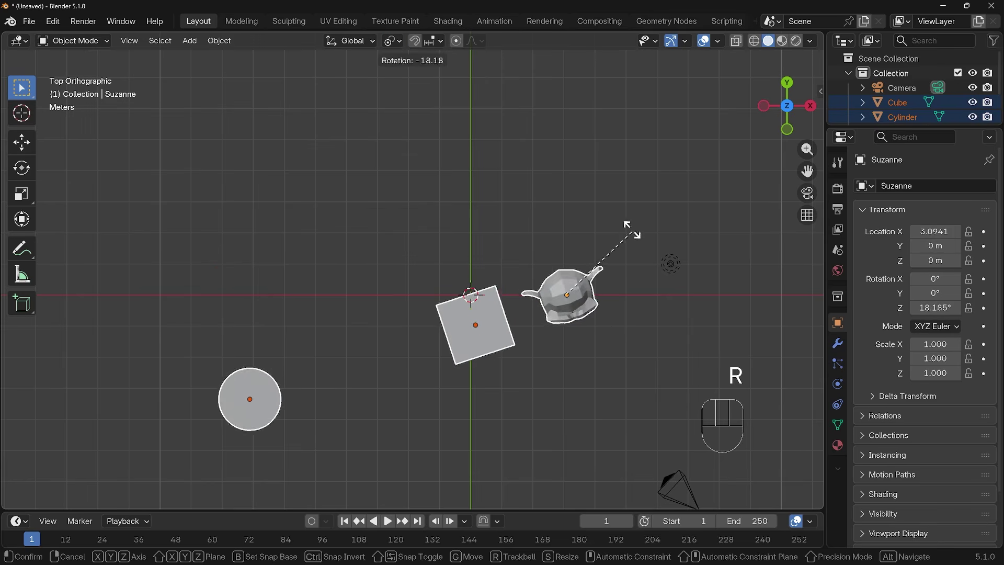
right_click(595, 292)
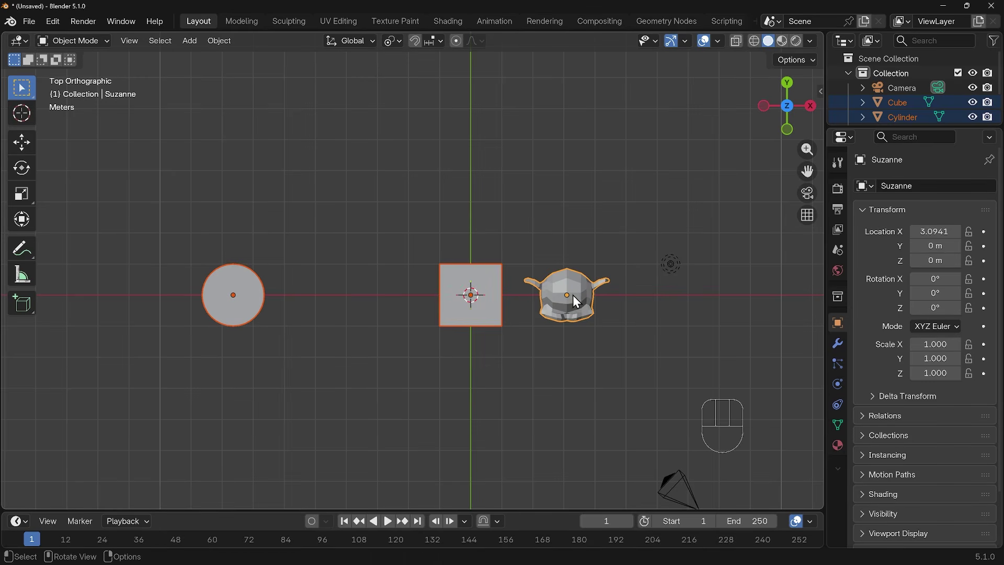
Make the cube and then the cylinder the active object, trying a rotation of all three meshes around each.
left_click(471, 284, "shift")
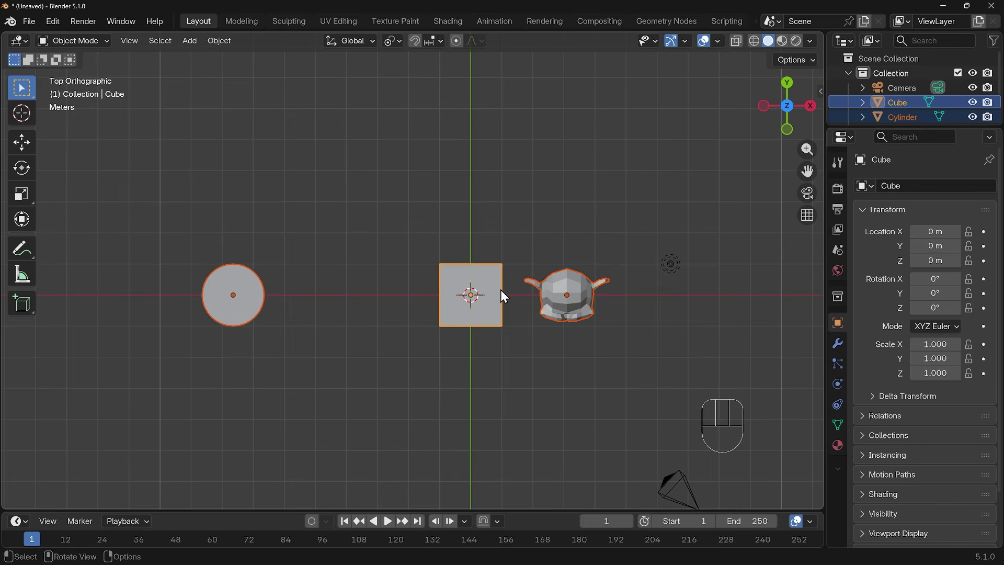
key("r")
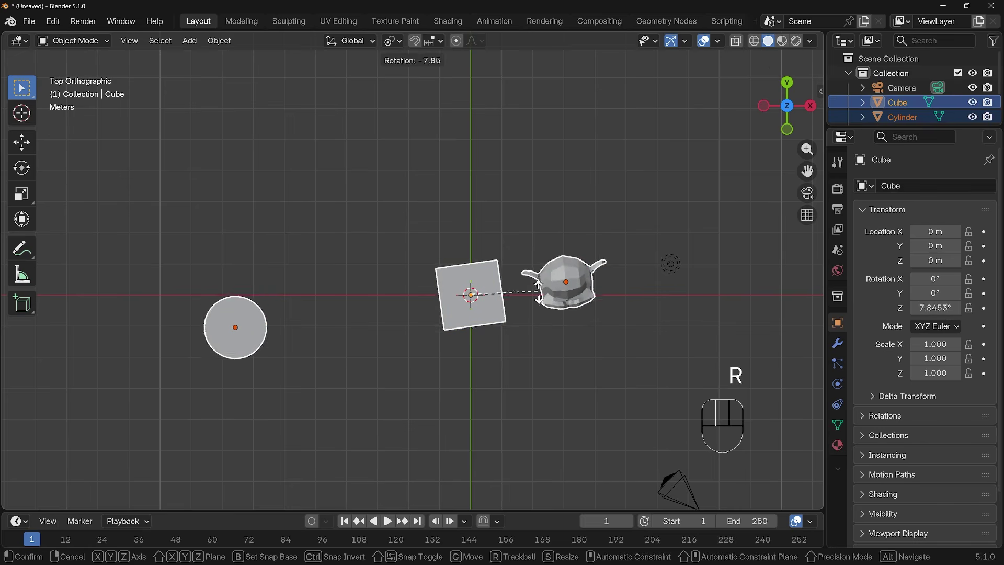
right_click(300, 292)
left_click(256, 294, "shift")
key("r")
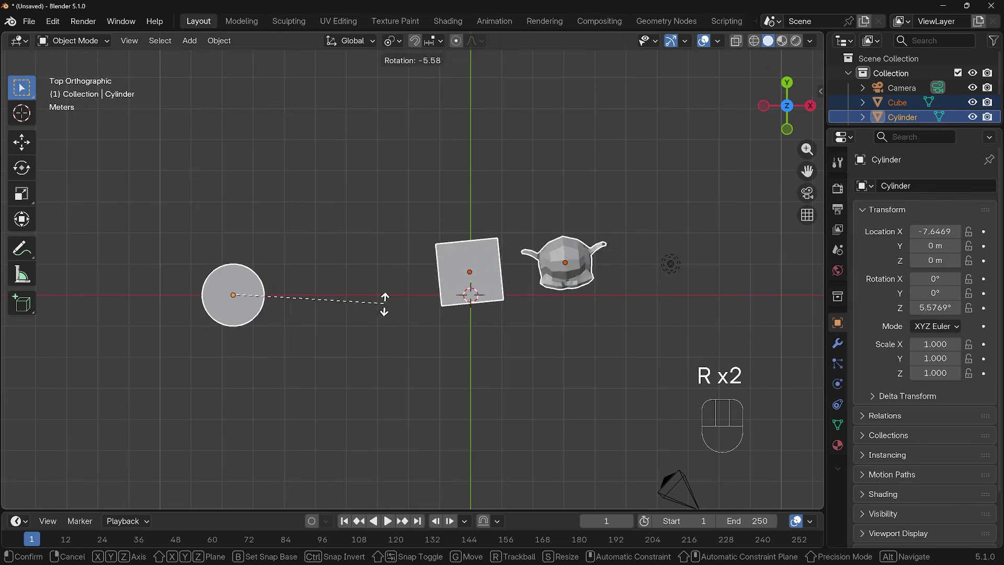
right_click(415, 308)
With the pivot point set to Individual Origins, rotate the three meshes to about -16.5° and scale them to about 0.771.
left_click(397, 42)
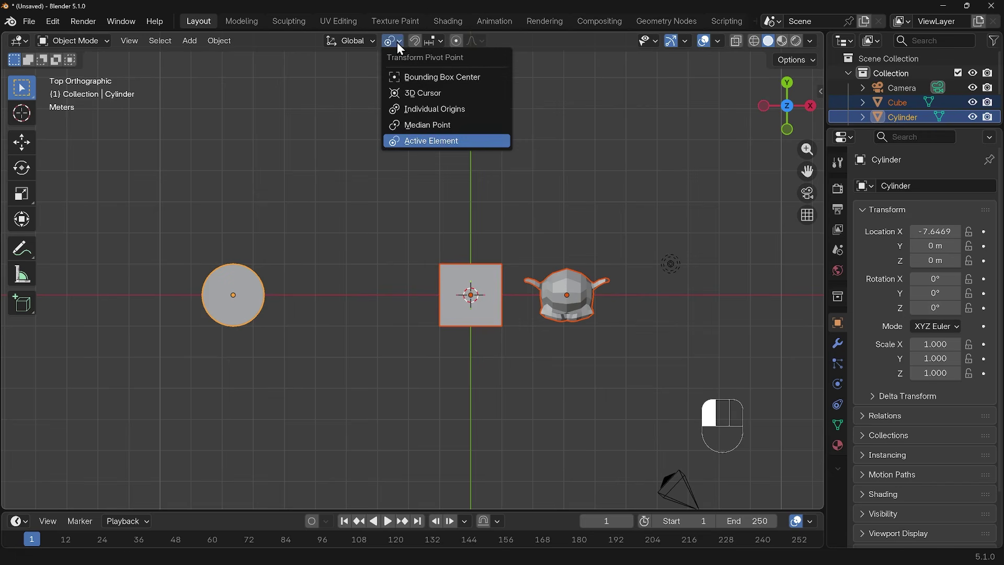
left_click(452, 111)
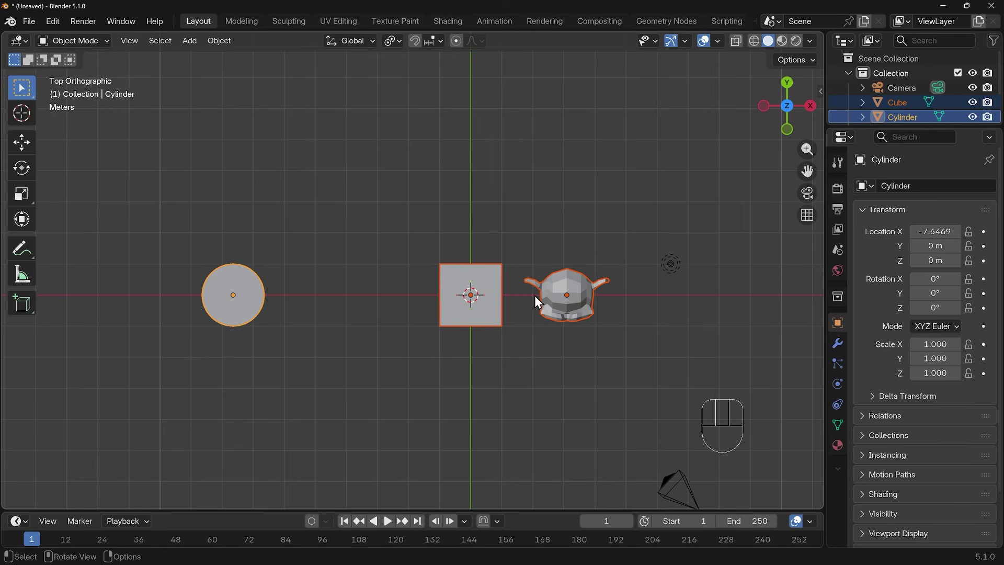
key("r")
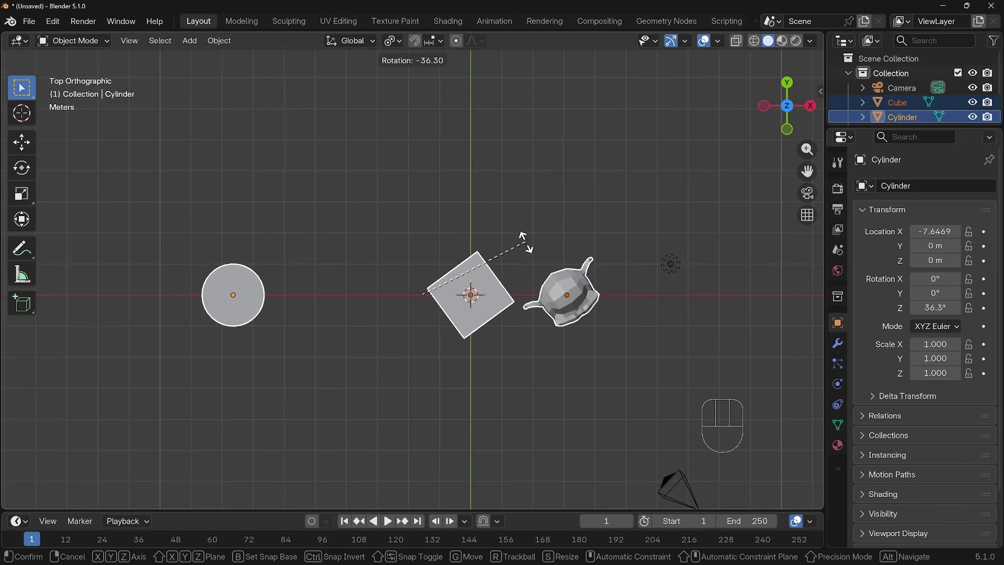
left_click(506, 337)
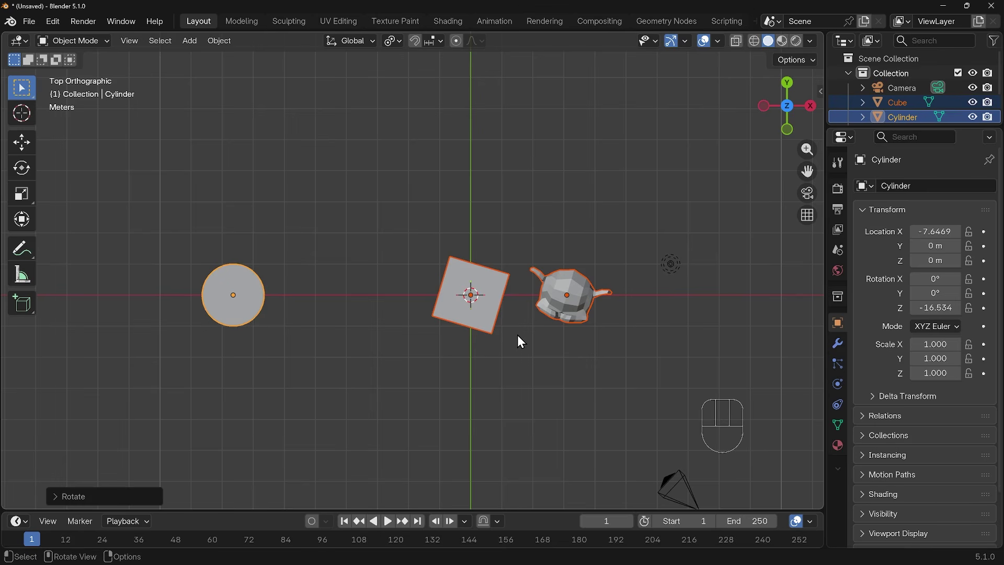
key("s")
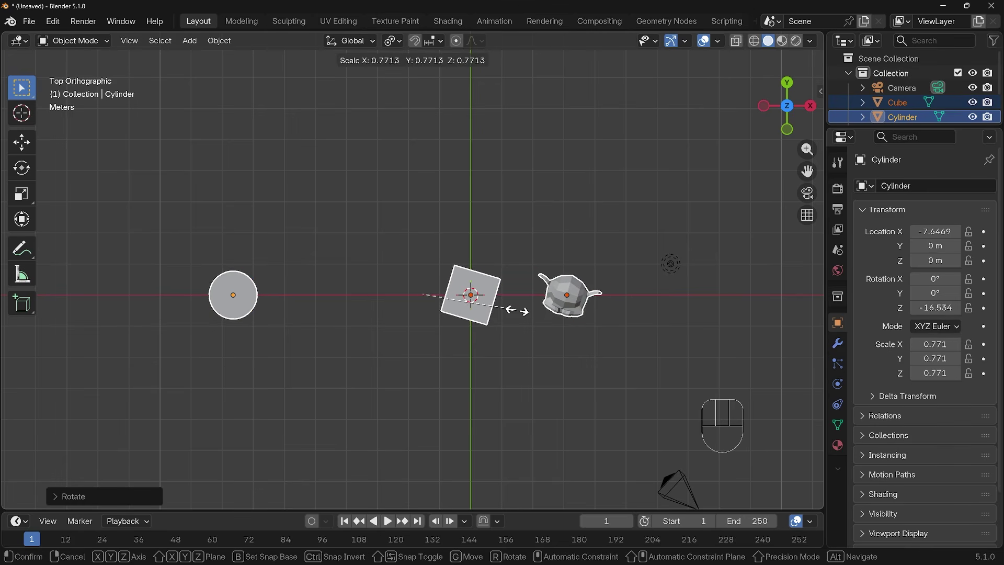
left_click(513, 310)
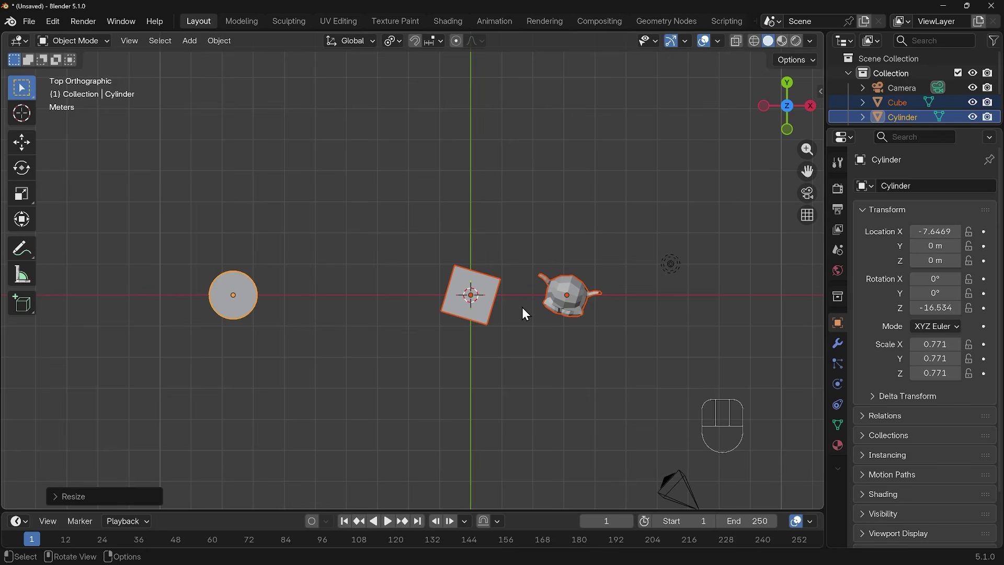
Set the transform pivot point to 3D Cursor and try rotating the three meshes around the cursor at the world origin.
left_click(393, 41)
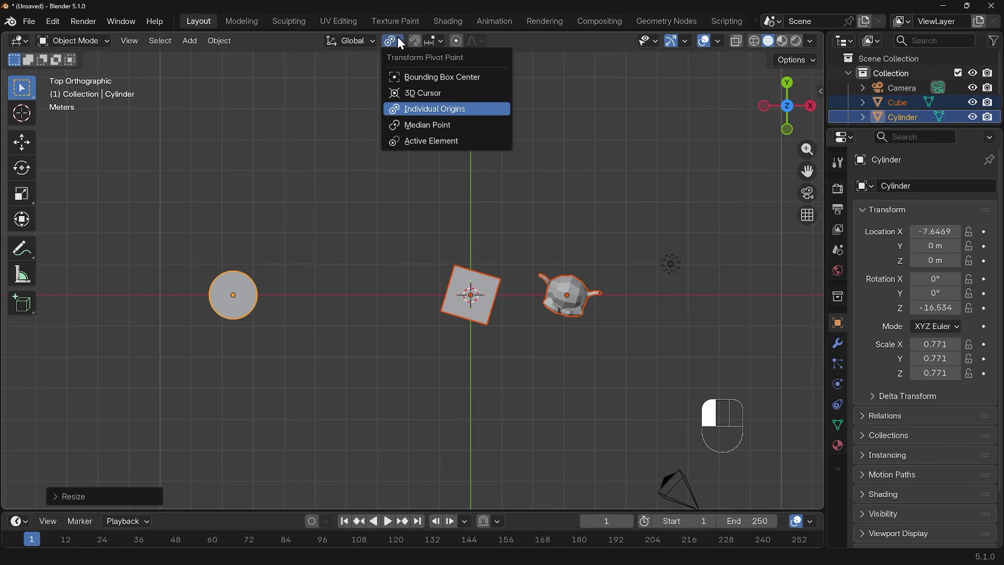
left_click(407, 94)
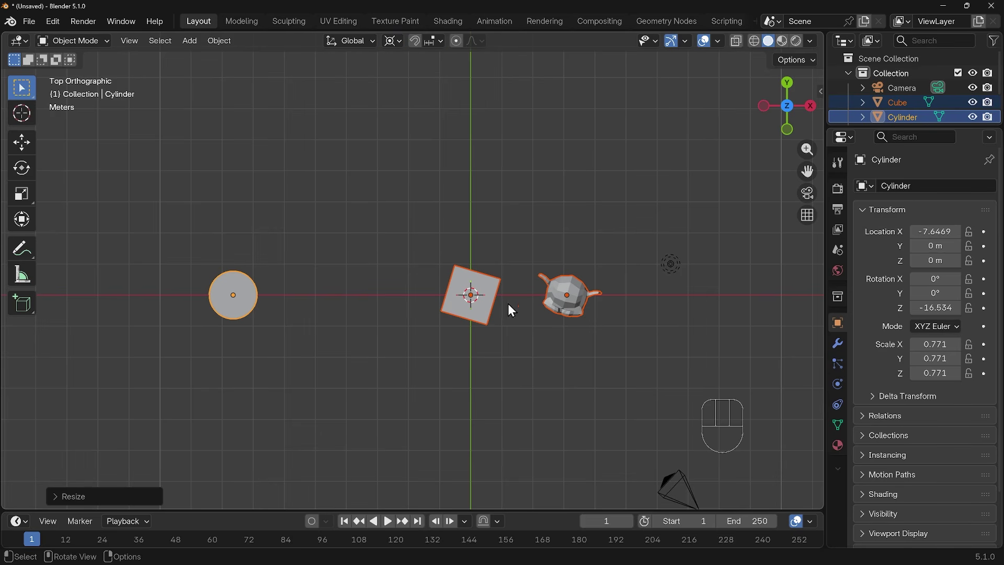
key("r")
right_click(531, 272)
Place the 3D cursor between the cylinder and the cube and try rotating the three meshes around it.
right_click(346, 295, "shift")
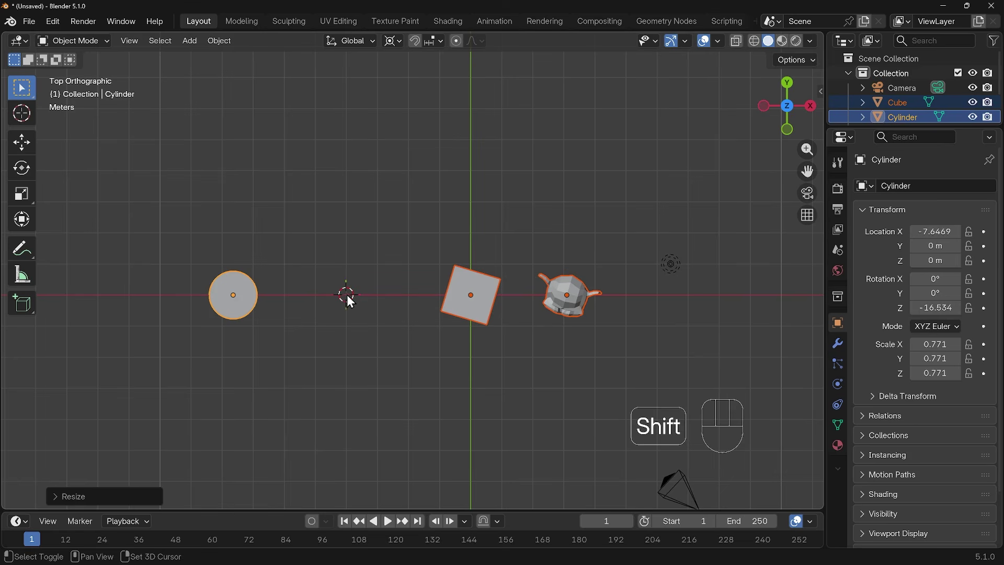
key("r")
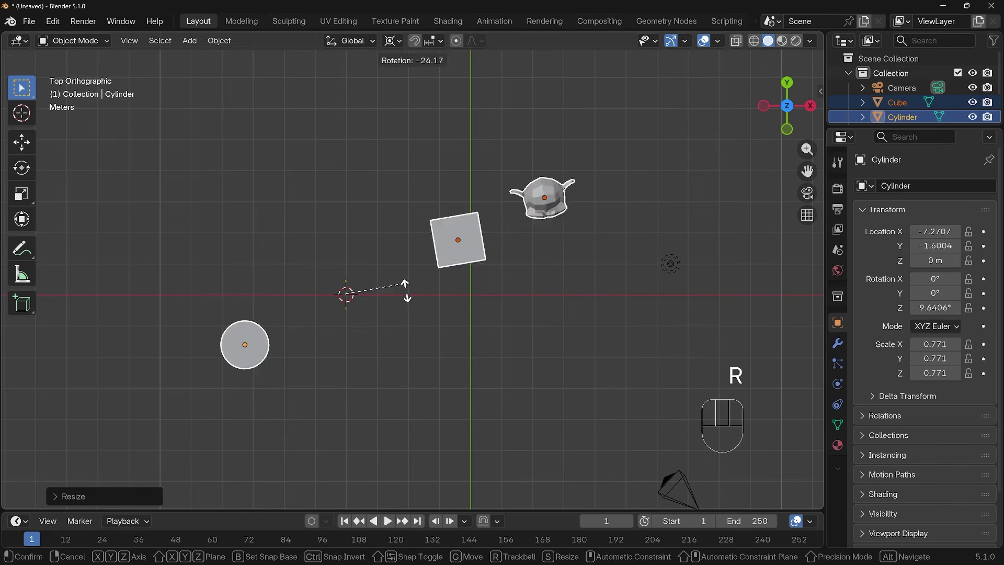
right_click(428, 306)
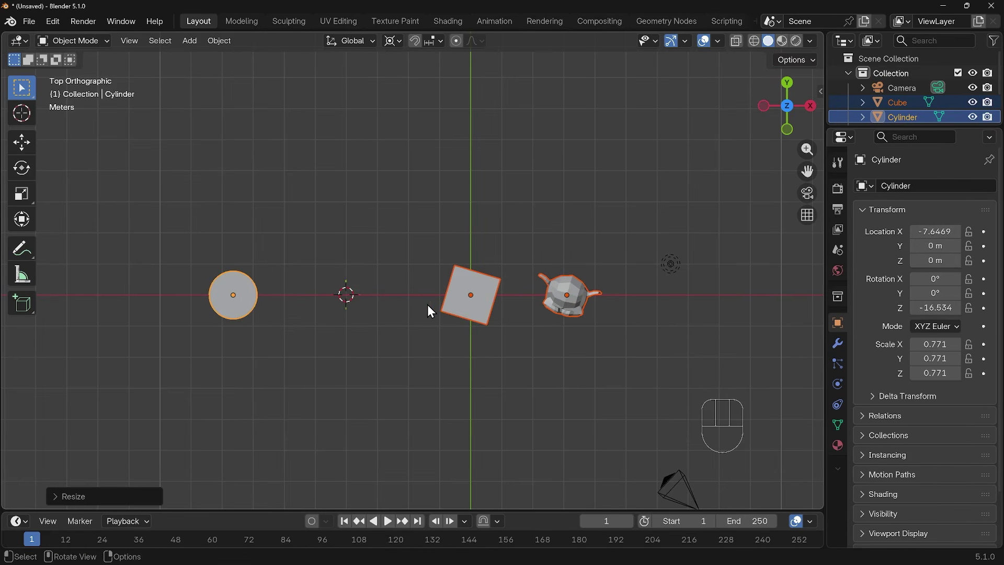
Change the scene's light to a Spot light and aim its beam at the top of the cube.
left_click(671, 264)
middle_click_drag(616, 378, 514, 283)
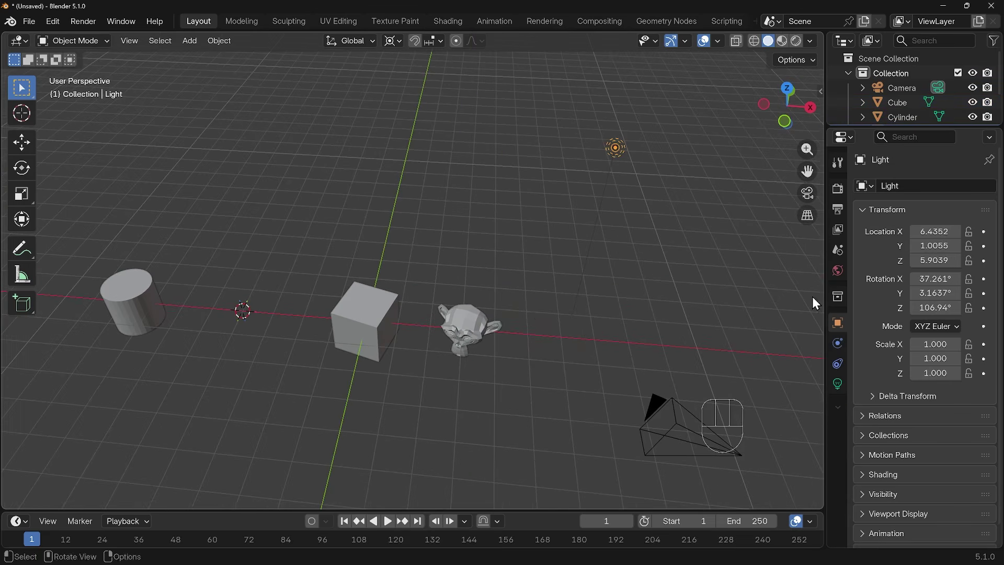
left_click(837, 384)
left_click(933, 253)
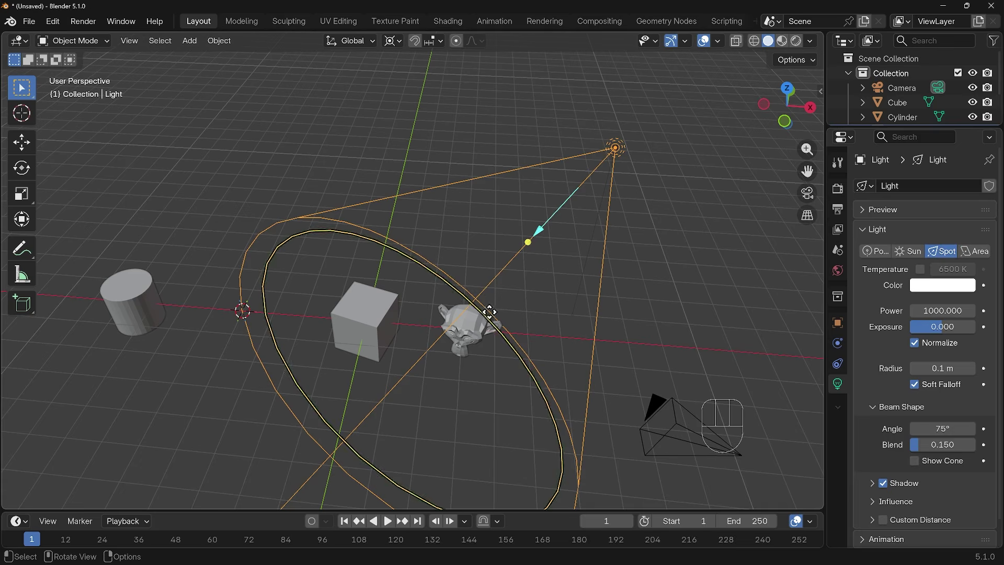
left_click_drag(532, 242, 365, 305)
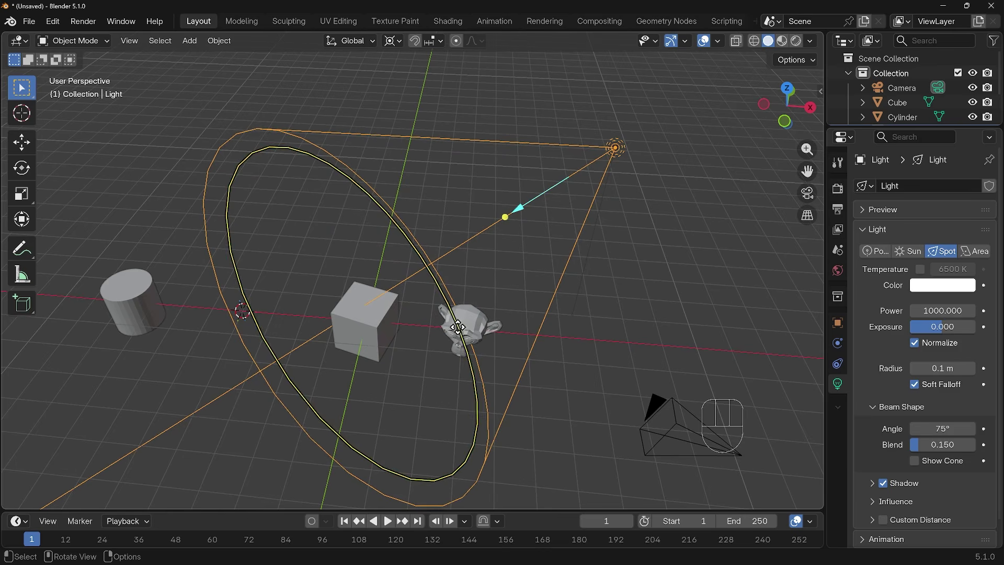
Place the 3D cursor on top of the cube and orbit the spot light around it along the global Z axis.
right_click(365, 306, "shift")
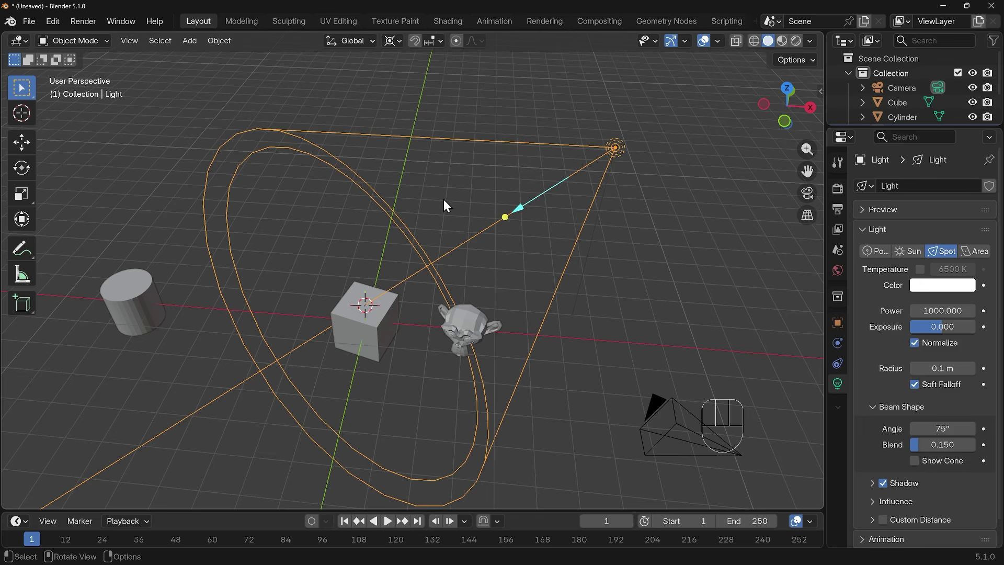
key("period")
left_click(562, 197)
key("r")
key("z")
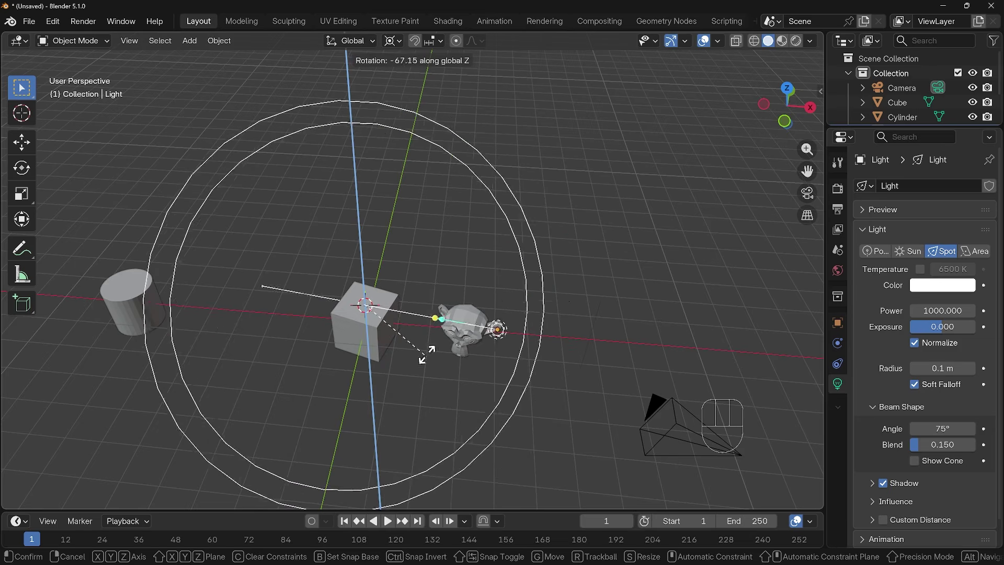
left_click(454, 297)
Rotate the spot light around the 3D cursor along the global Y axis, lowering it while it stays aimed at the cube.
middle_click_drag(447, 314, 435, 274)
key("r")
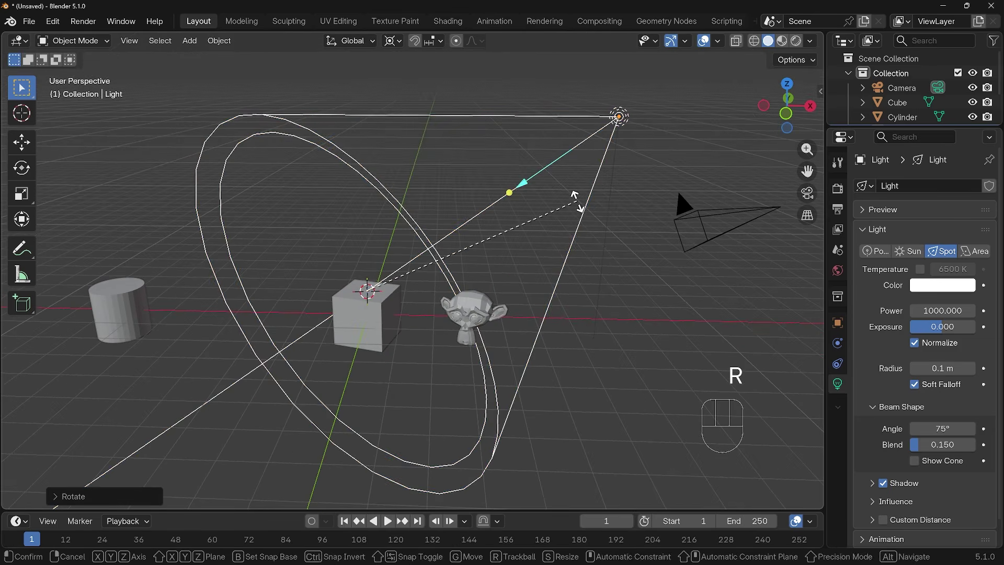
key("y")
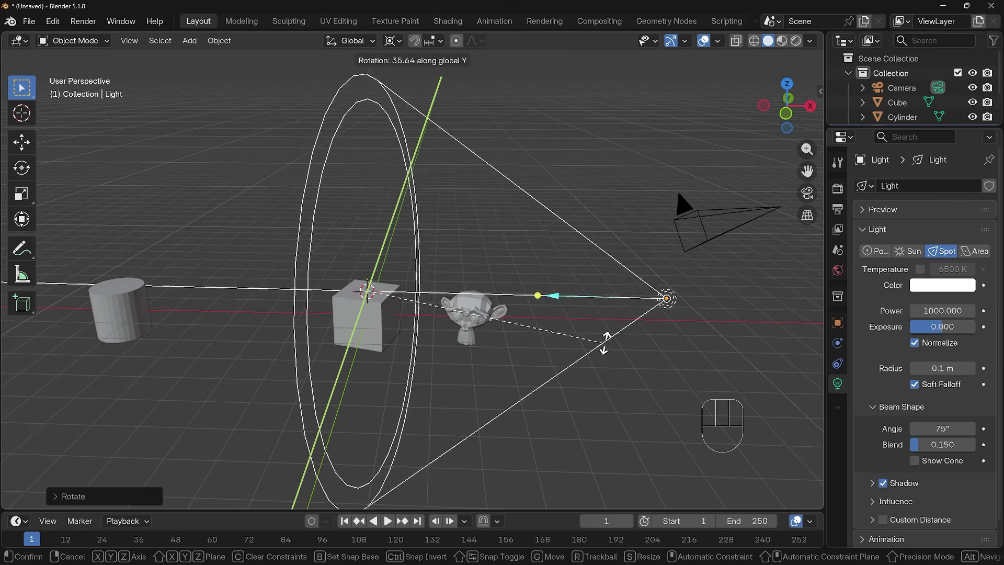
left_click(599, 293)
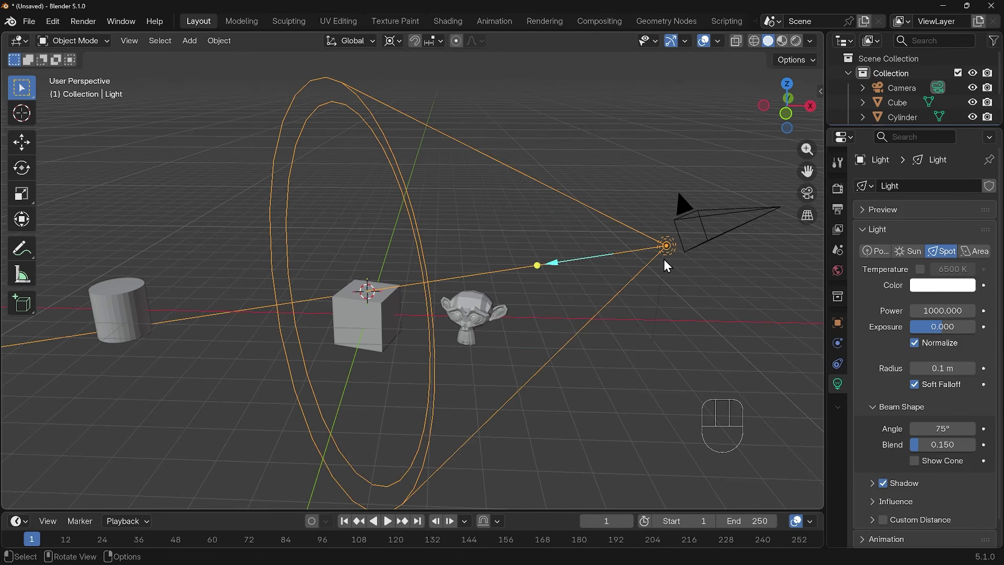
Select the cylinder and try scaling it relative to the 3D cursor on the cube.
left_click(138, 297)
middle_click_drag(209, 345, 321, 350, "shift")
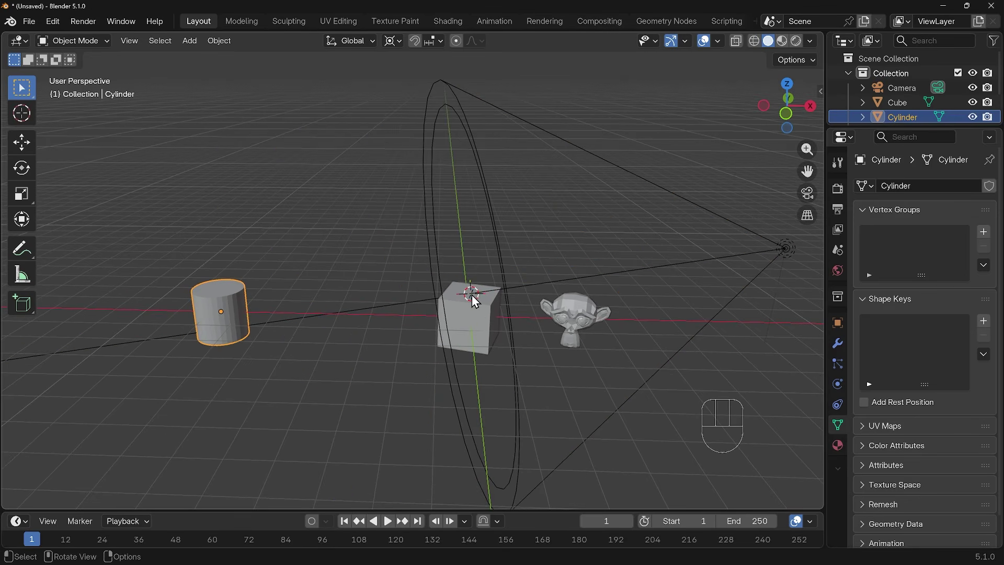
key("s")
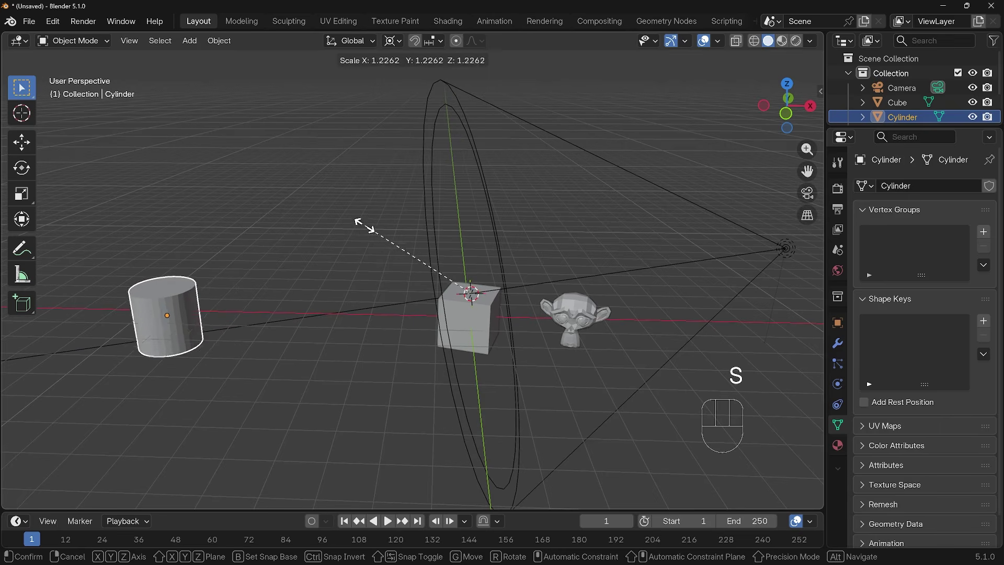
key("Escape")
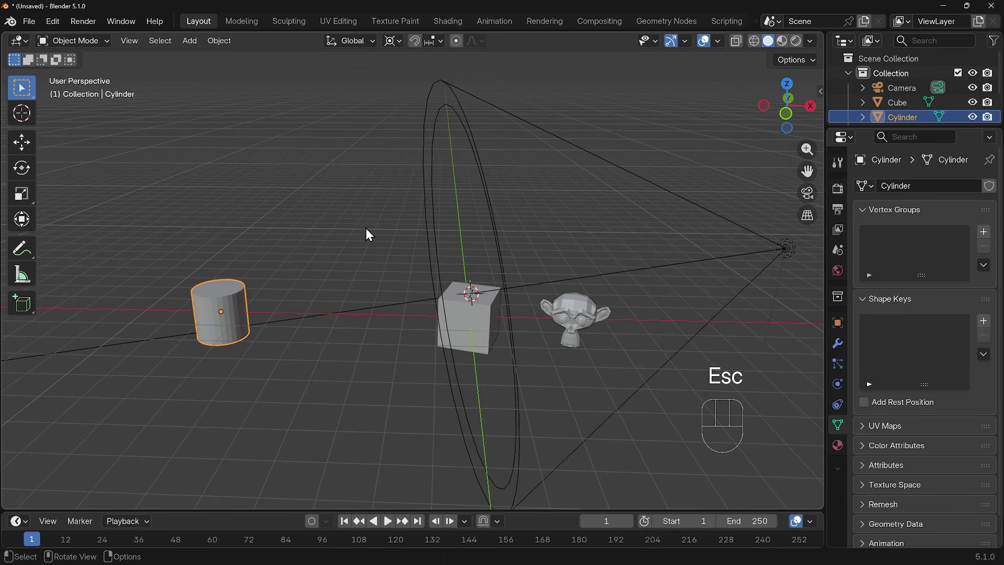
Set the pivot point to Median Point and try scaling the cylinder about its own center.
key("period")
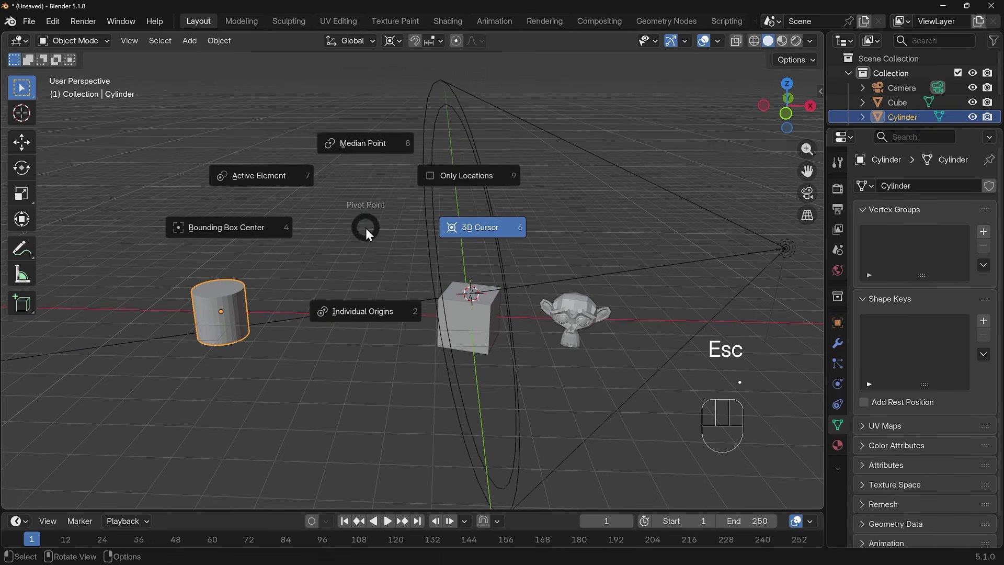
left_click(363, 150)
key("s")
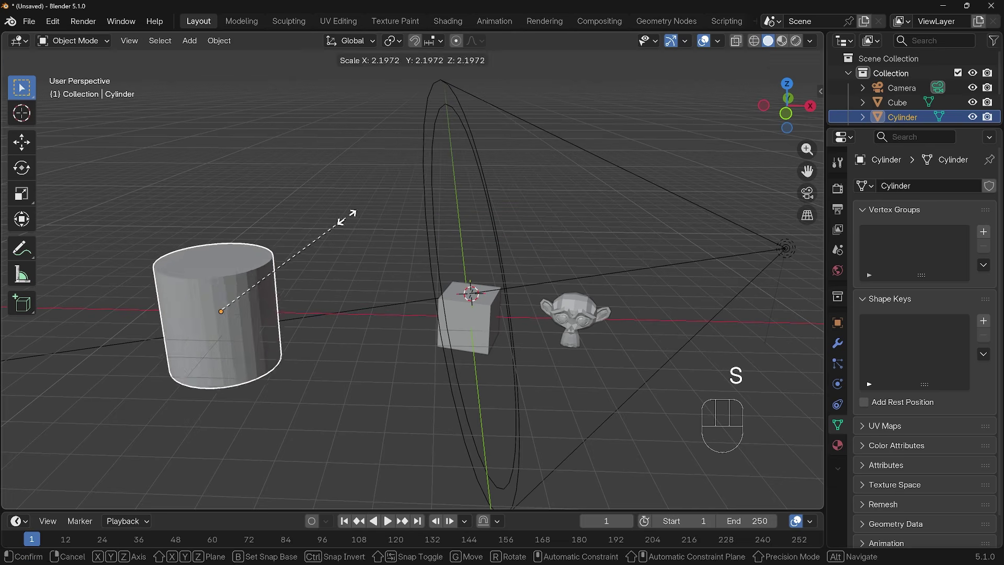
right_click(357, 255)
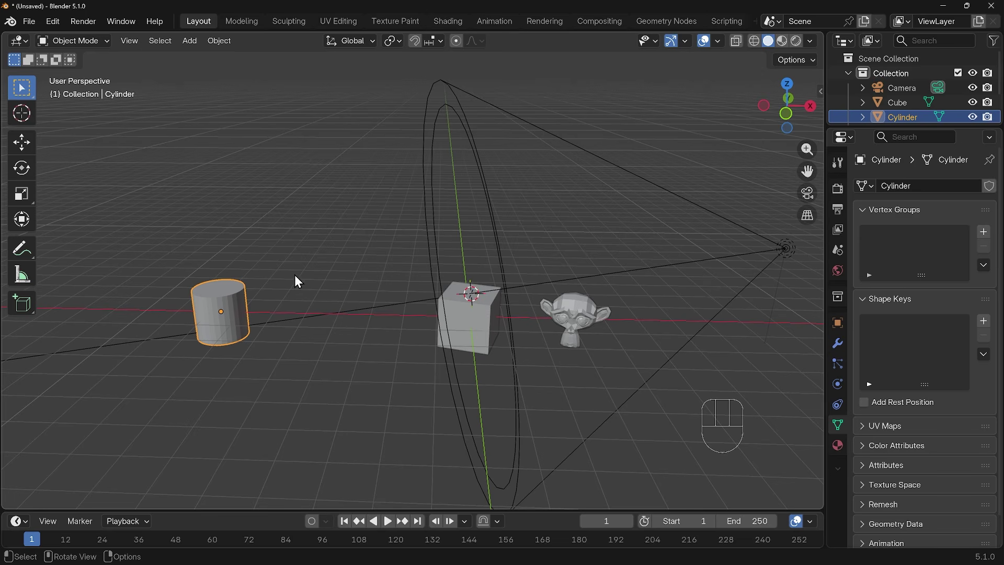
Scale the cylinder down in X and Y only, excluding Z, to make it a thin post.
key("s")
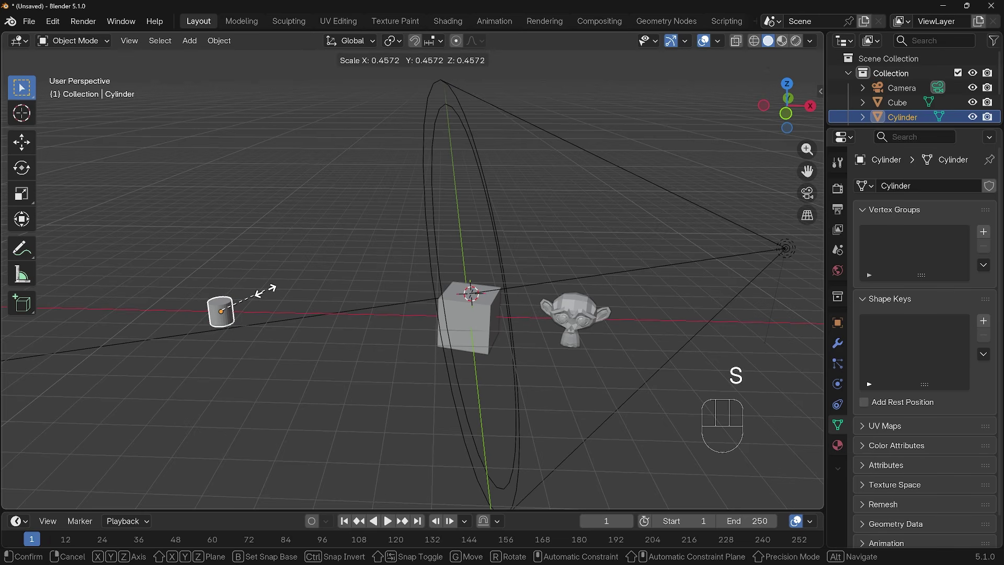
key("shift+z")
left_click(238, 313)
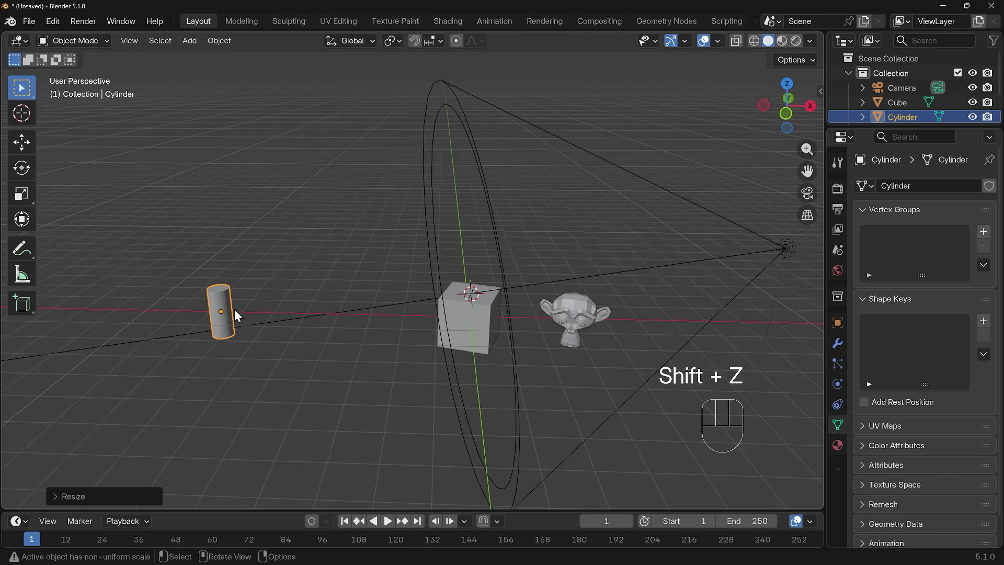
Duplicate the thin cylinder and place the copy about 1.79 m below it along the global Z axis.
key("shift+d")
key("z")
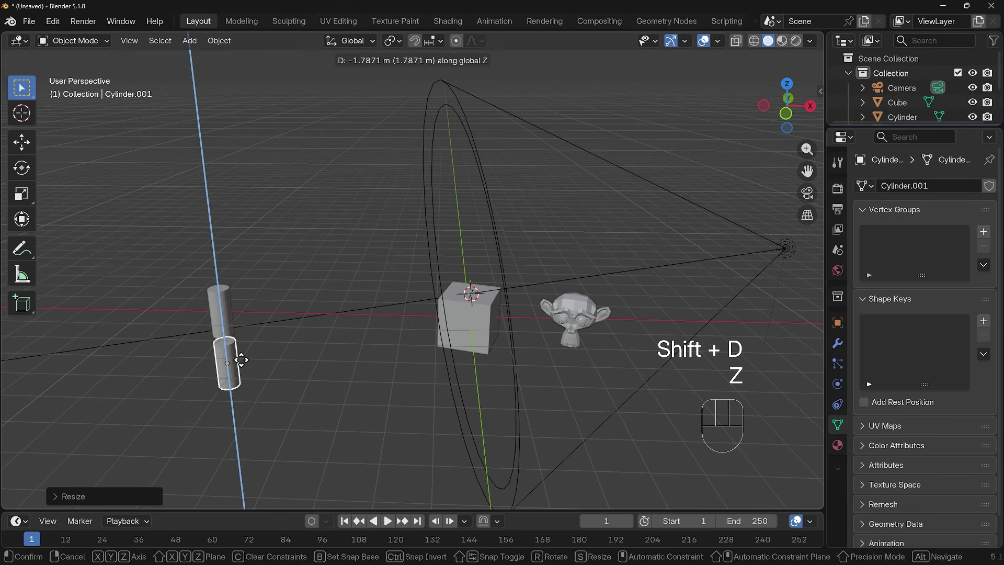
left_click(241, 360)
Tilt the duplicated lower cylinder and move it so its top end meets the bottom of the upper cylinder.
middle_click_drag(240, 361, 269, 321)
key("r")
left_click(278, 319)
key("g")
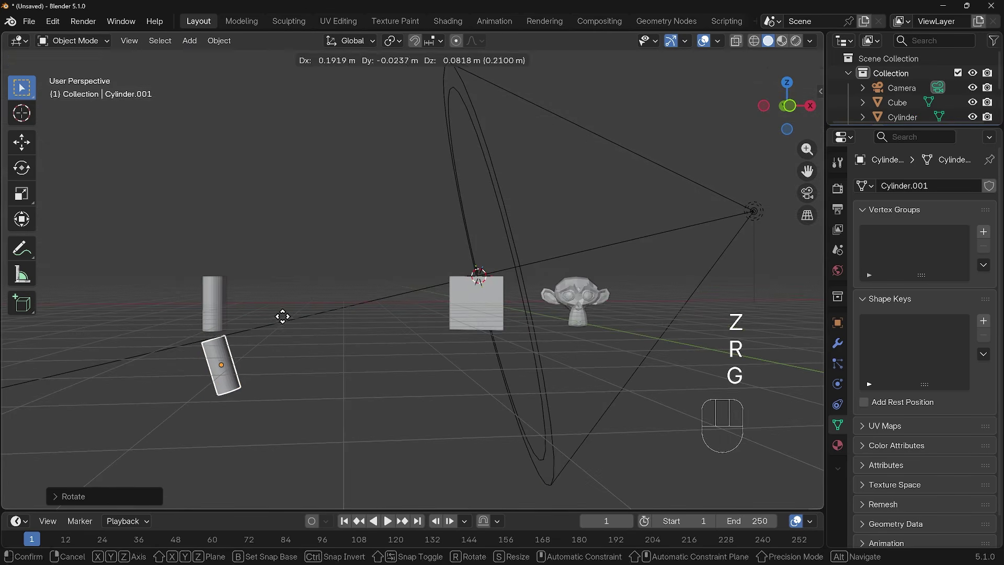
left_click(293, 324)
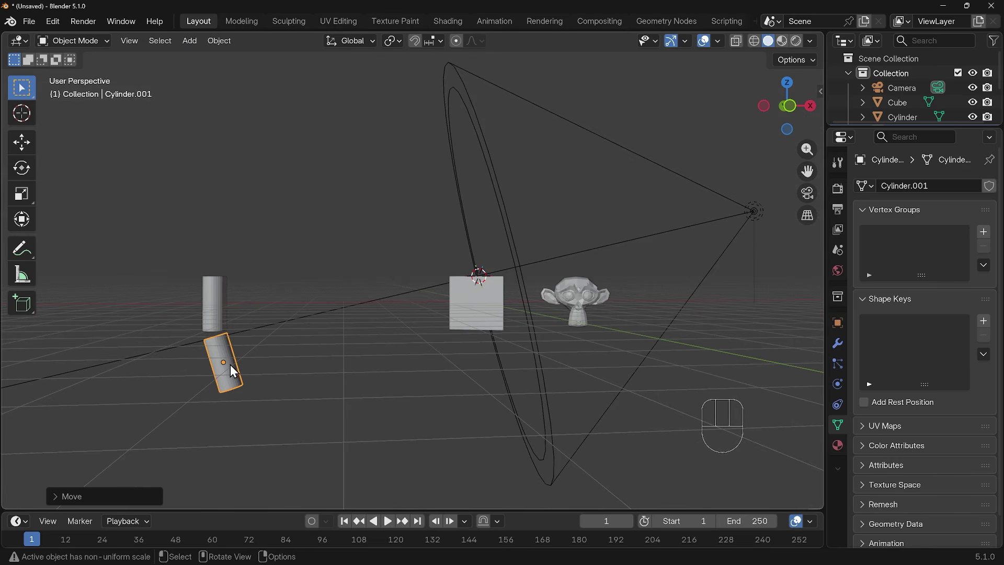
Duplicate the tilted cylinder below itself, scale the copy down, and rotate and move it to join the middle cylinder's lower end.
key("shift+d")
left_click(251, 422)
key("s")
left_click(299, 391)
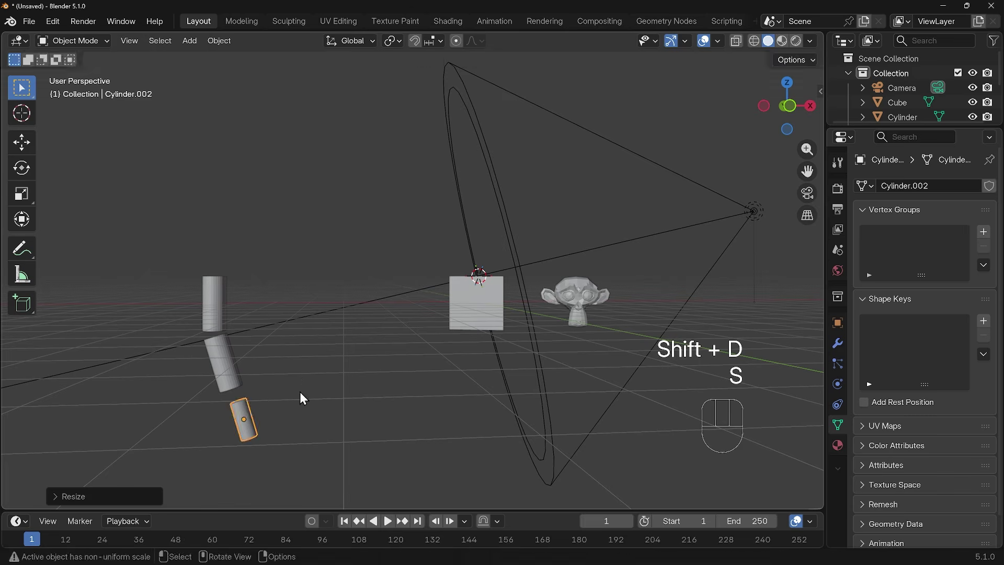
key("r")
left_click(303, 382)
key("g")
left_click(297, 375)
Try rotating the middle cylinder about its own center with the Median Point pivot.
left_click(237, 368)
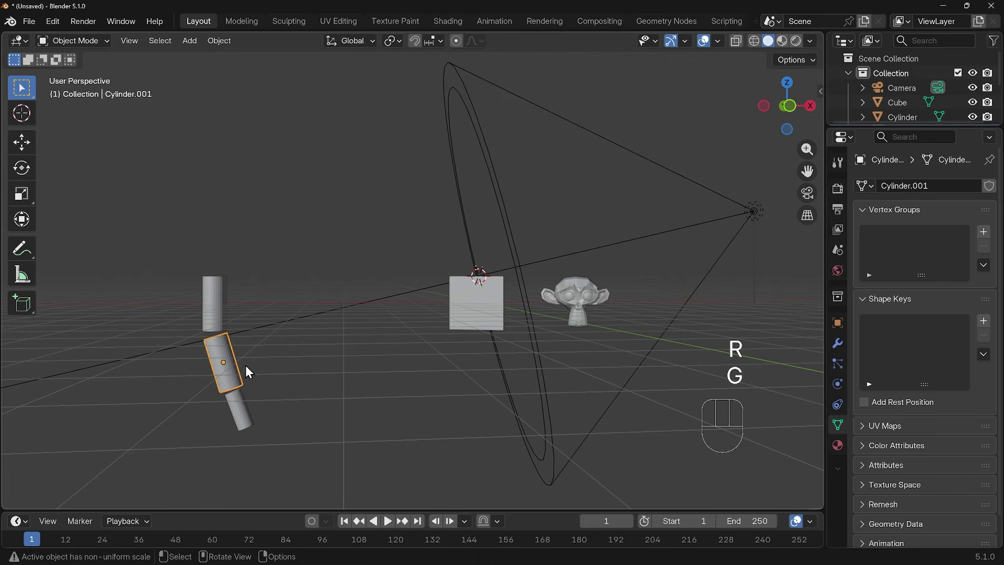
key("r")
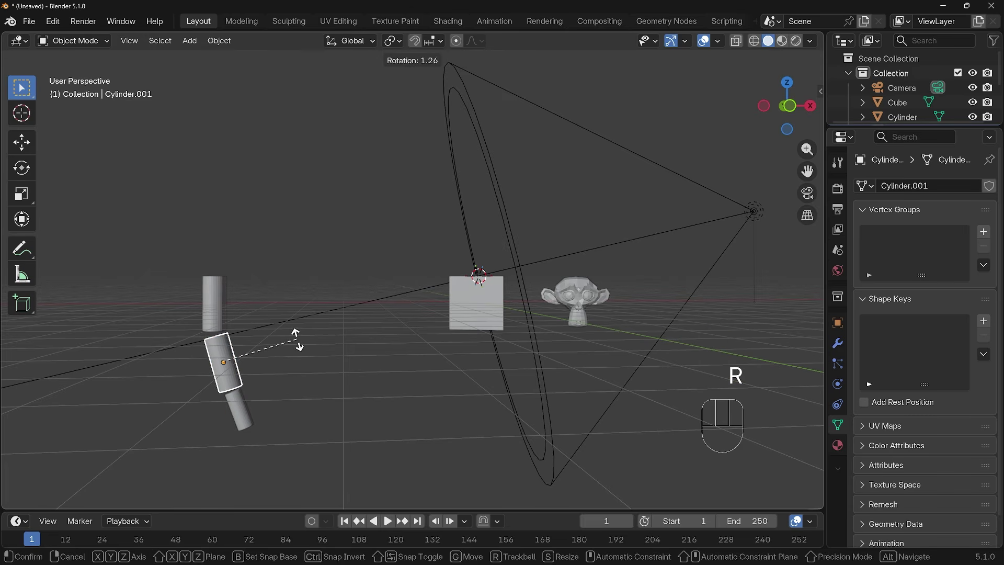
left_click(301, 347)
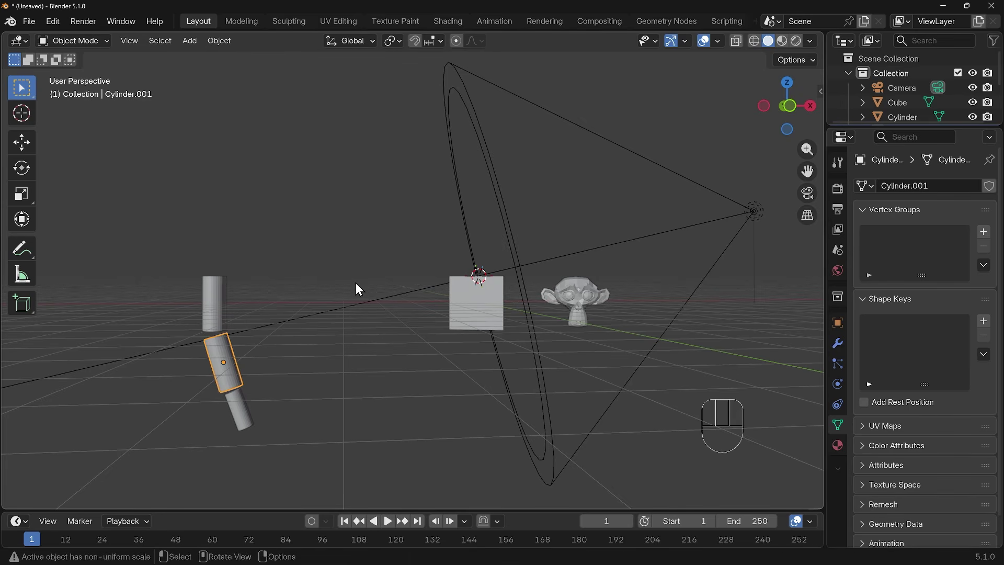
Set the pivot point to 3D Cursor and place the cursor at the cylinder joint.
key("period")
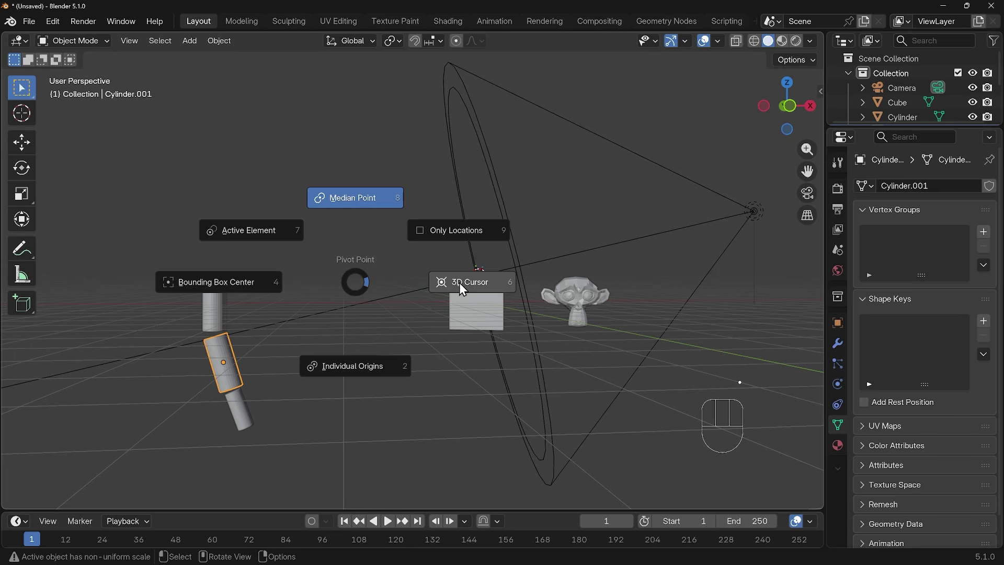
left_click(459, 281)
middle_click_drag(277, 407, 245, 404)
right_click(215, 359, "shift")
Rotate the middle cylinder about the 3D cursor, and the lowest cylinder about the joint between the two.
key("r")
left_click(246, 405)
key("r")
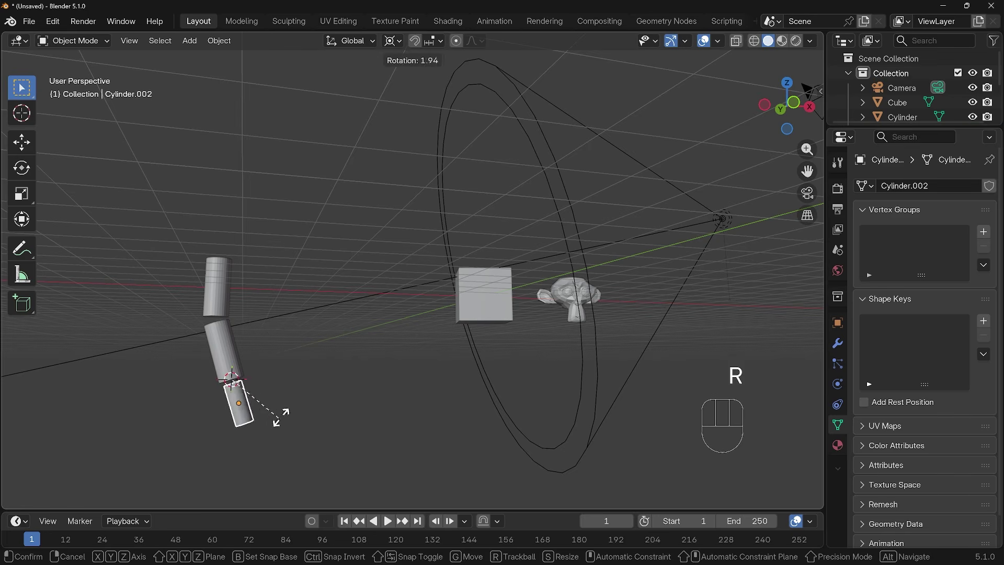
left_click(287, 405)
Place the 3D cursor at the upper joint, select the two lower cylinders and try rotating them together about it.
middle_click_drag(287, 406, 268, 360)
middle_click_drag(344, 375, 280, 352)
left_click_drag(190, 354, 300, 450)
middle_click_drag(300, 450, 235, 365)
key("r")
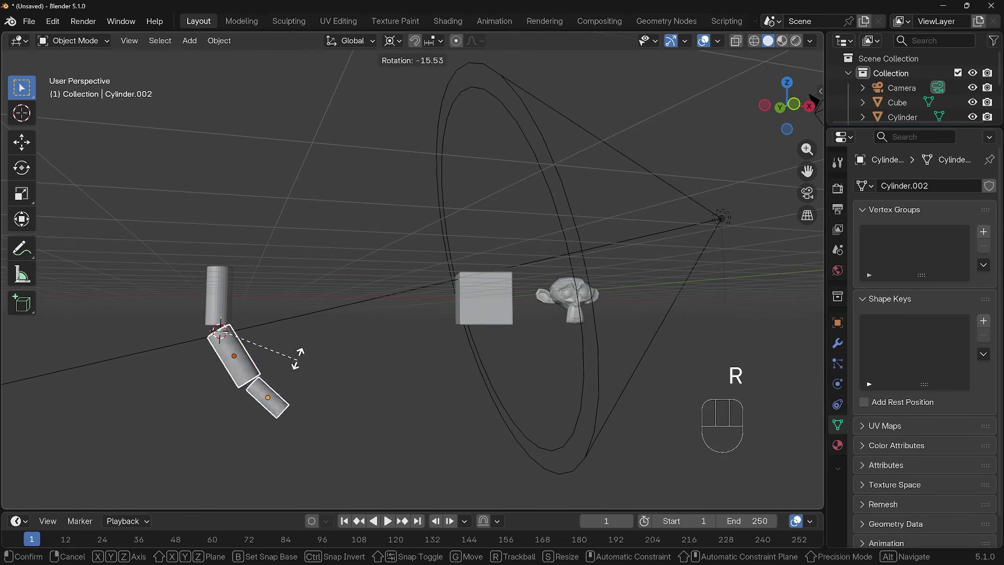
right_click(280, 379)
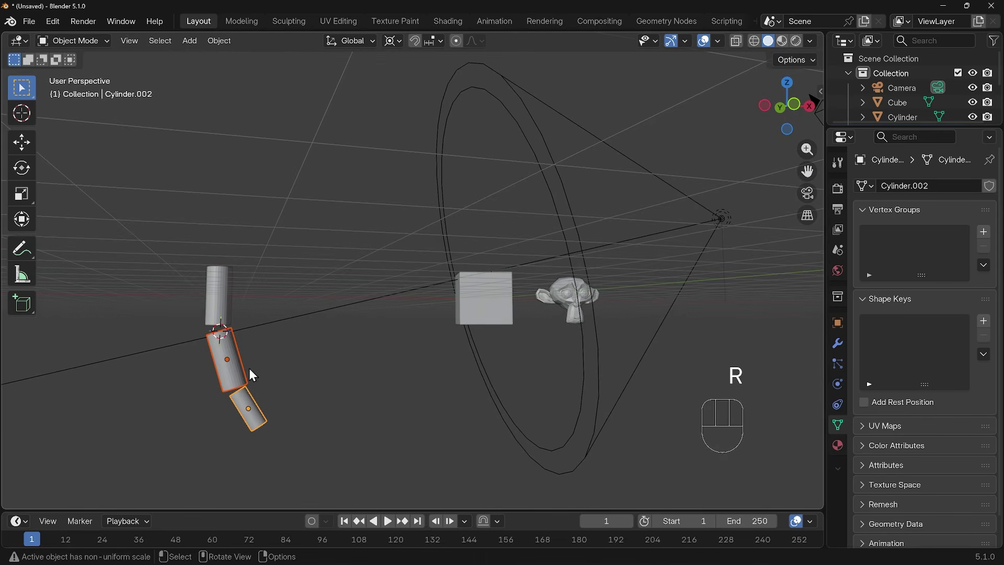
Add the upper cylinder to the selection and rotate the whole arm about the 3D cursor at its top, including around Z.
mouse_move(245, 331)
middle_mouse_down()
mouse_move(264, 358)
mouse_move(250, 327)
middle_mouse_up()
left_click(260, 332, "shift")
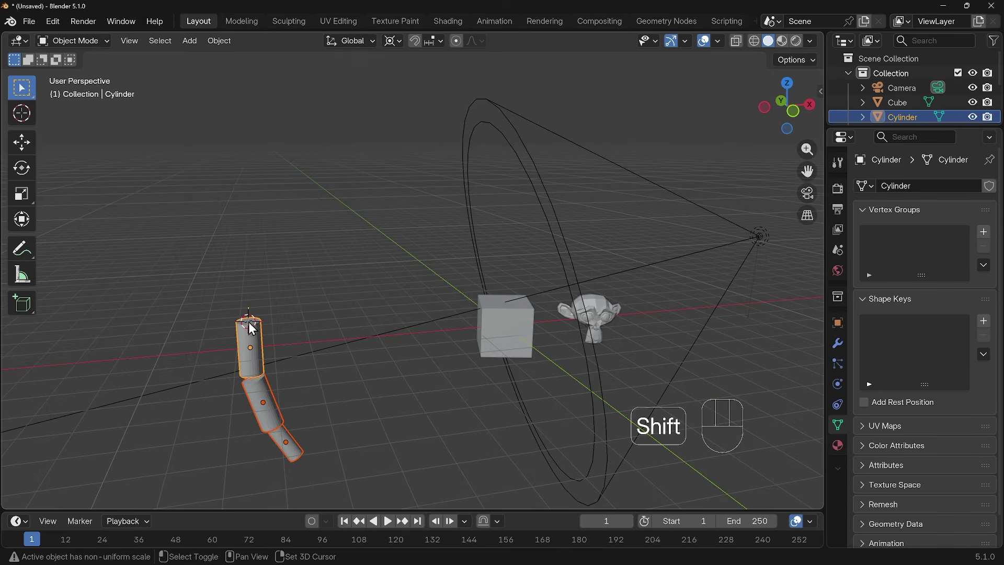
key("r")
left_click(355, 300)
key("r")
key("z")
left_click(260, 392)
Move the three-cylinder arm next to the side of the cube.
key("g")
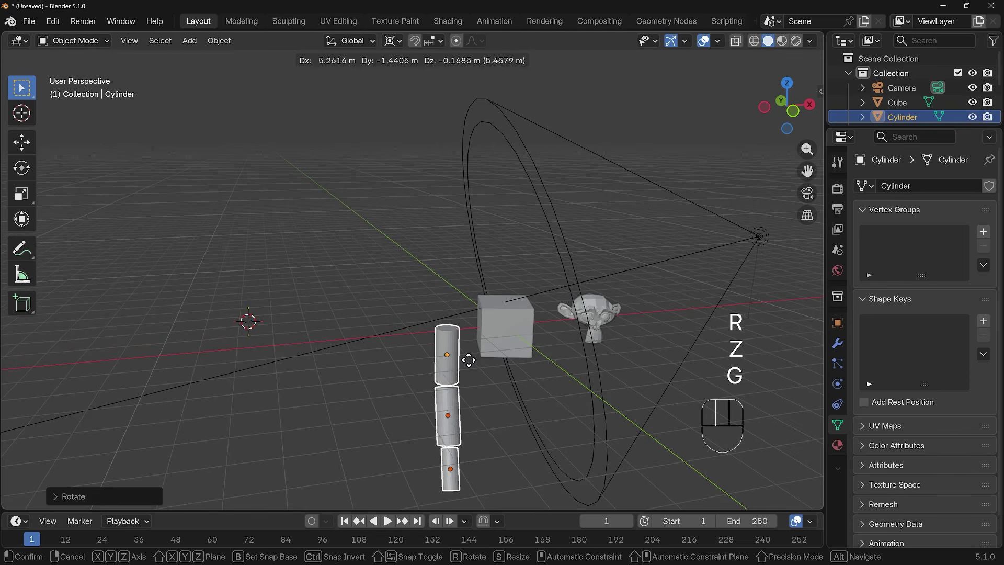
left_click(510, 357)
middle_click_drag(509, 356, 372, 274)
key("g")
left_click(440, 306)
Place the 3D cursor at the cube's upper edge, align the arm's top with it, and swing the arm outward about that point.
right_click(466, 293, "shift")
key("g")
left_click(490, 349)
key("r")
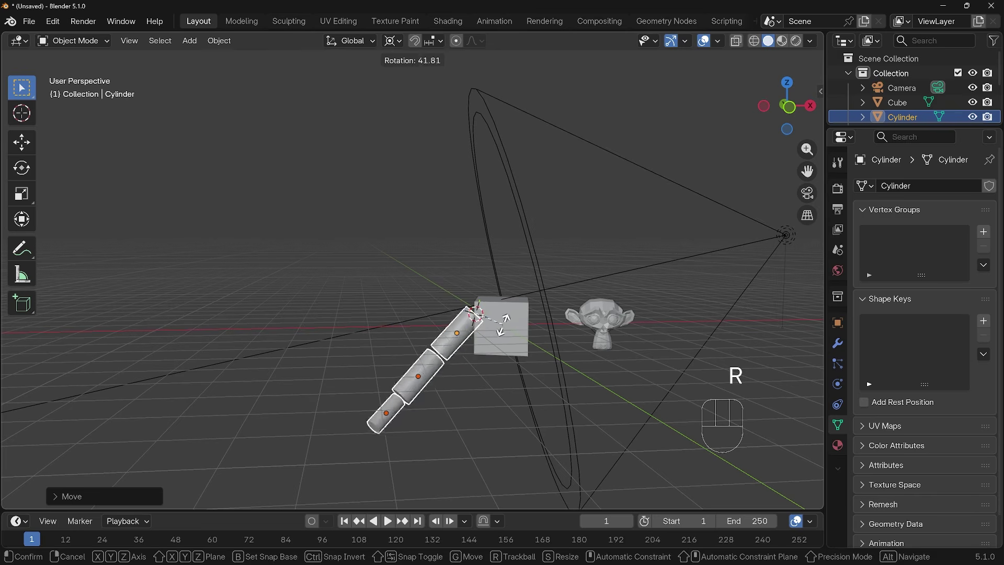
left_click(496, 329)
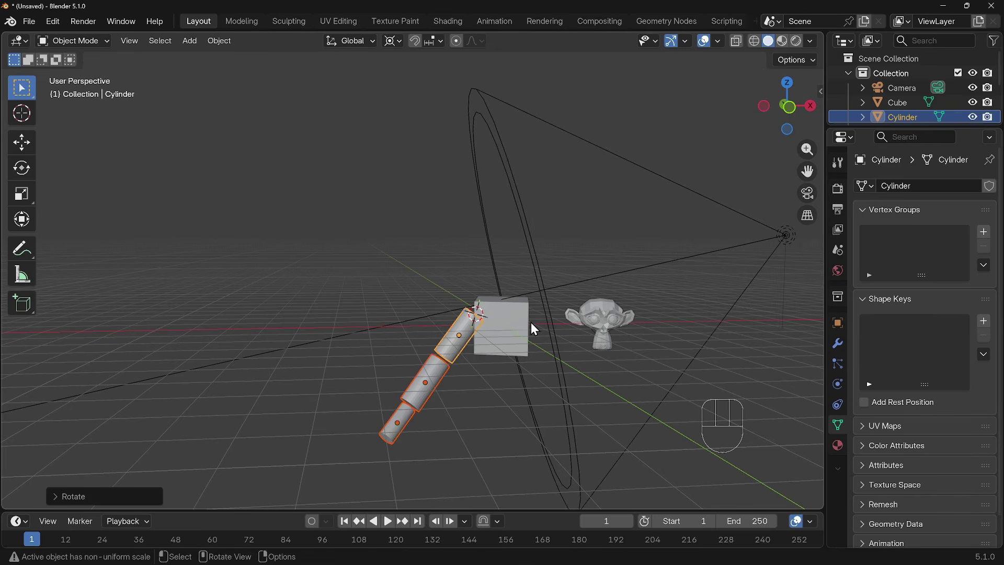
Open the list of transform pivot point options.
left_click(391, 42)
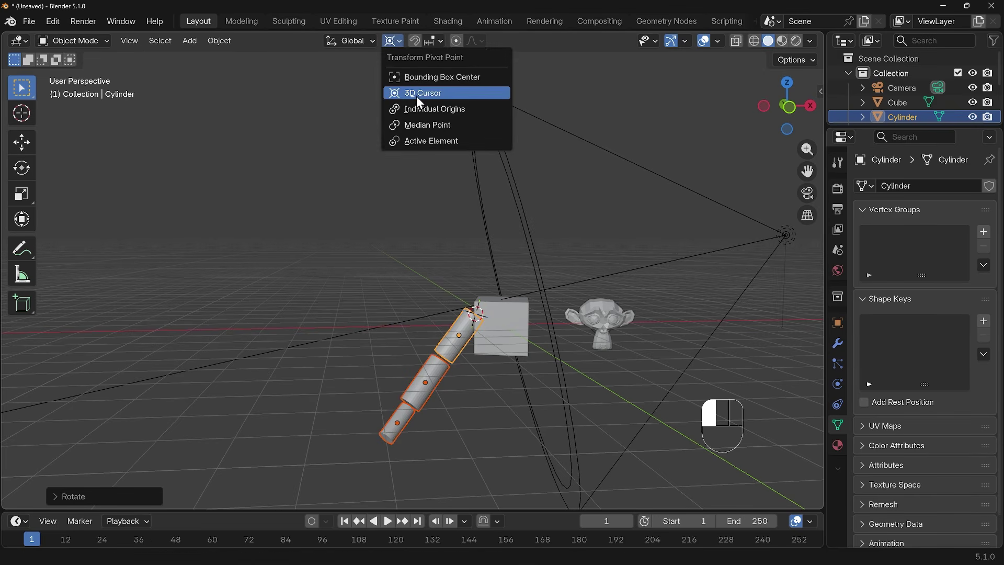